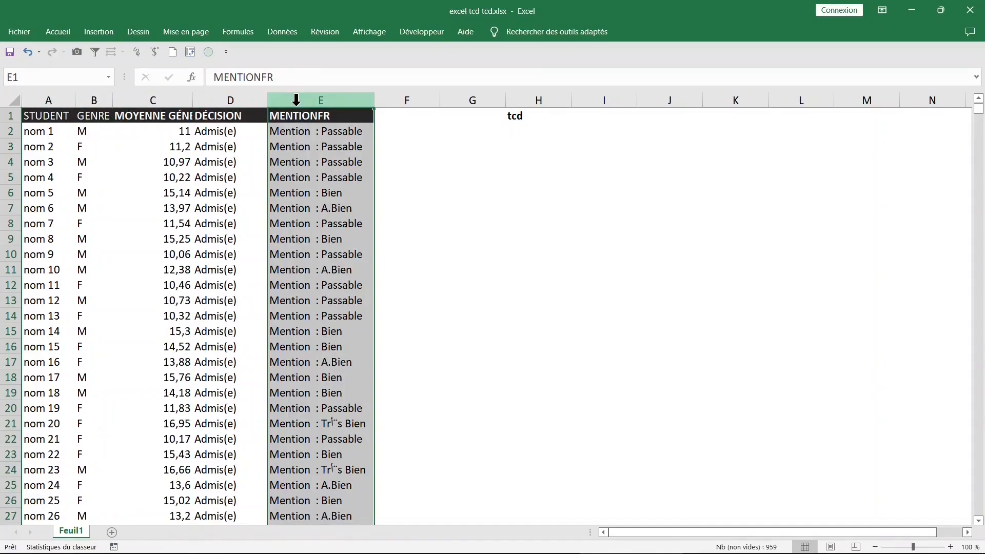
{"action": "left_click", "coordinate": [206, 160]}
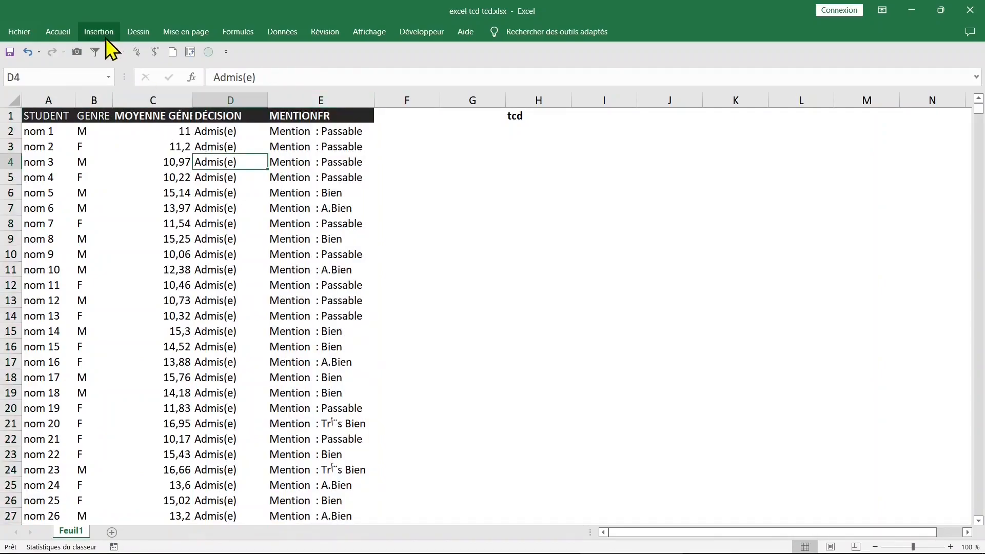
{"action": "left_click_drag", "start_coordinate": [57, 117], "coordinate": [296, 116]}
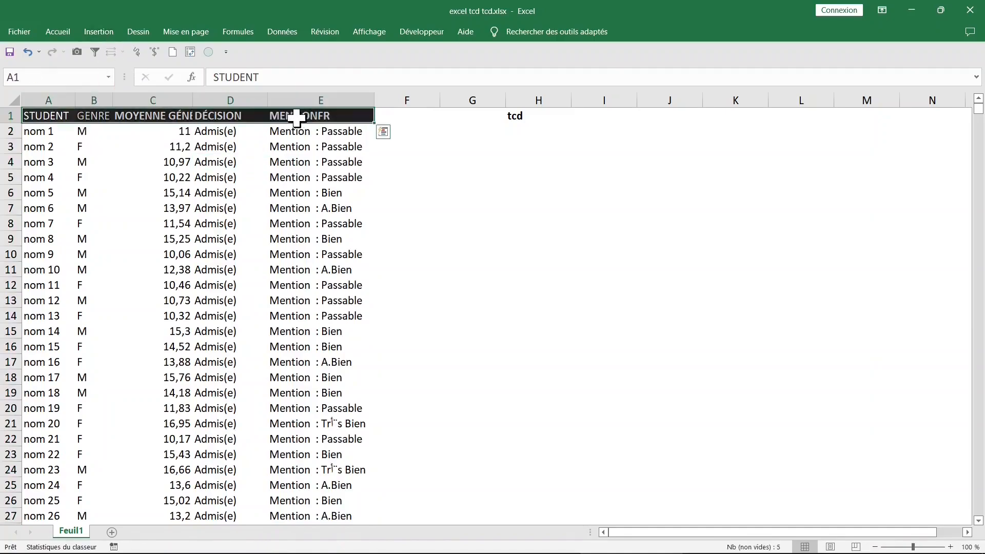
Try inserting an empty column before MOYENNE GÉNÉRALE and an empty row above nom 7, and undo both insertions.
{"action": "left_click", "coordinate": [147, 99]}
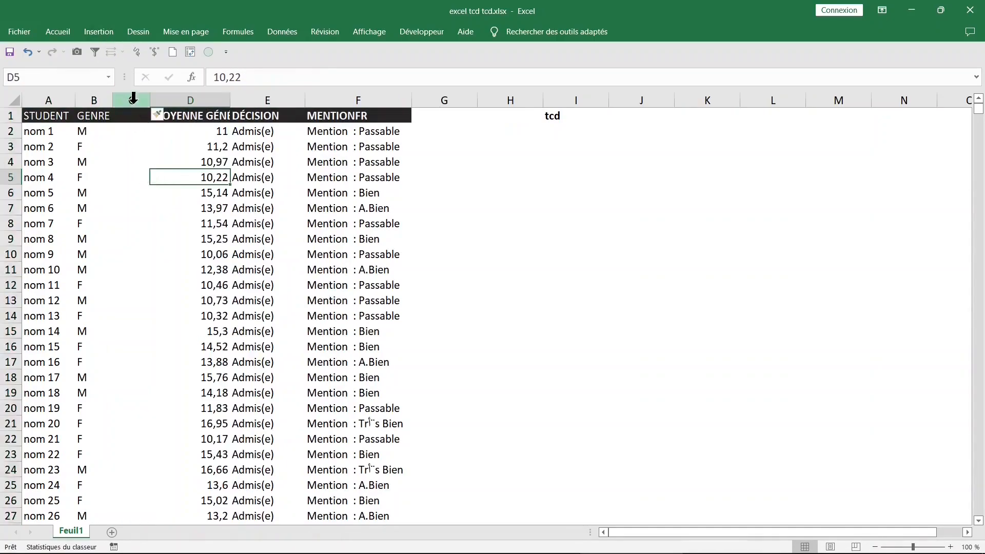
{"action": "left_click", "coordinate": [134, 98]}
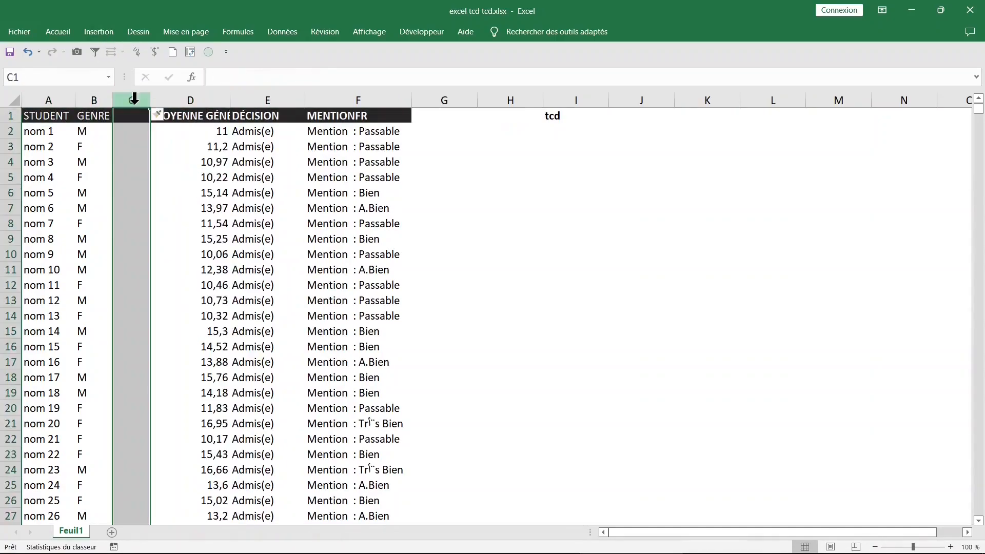
{"action": "left_click", "coordinate": [14, 223]}
{"action": "key", "text": "ctrl+plus"}
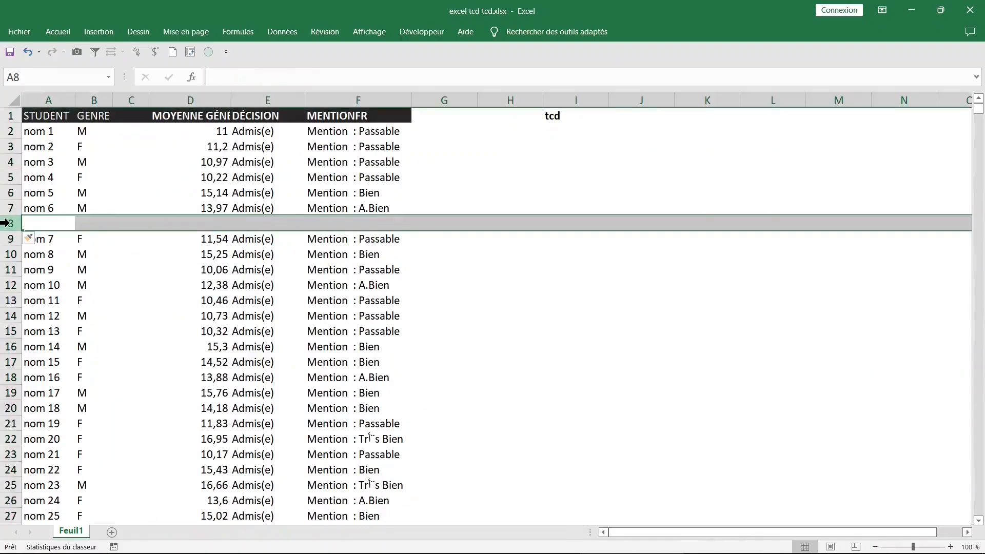
{"action": "left_click", "coordinate": [167, 300]}
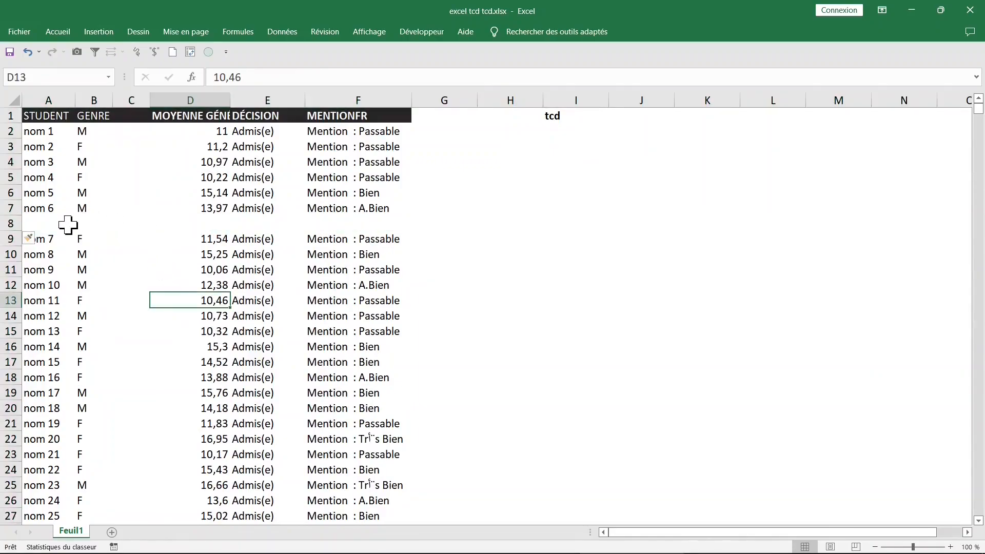
{"action": "key", "text": "ctrl+z"}
{"action": "key", "text": "ctrl+z"}
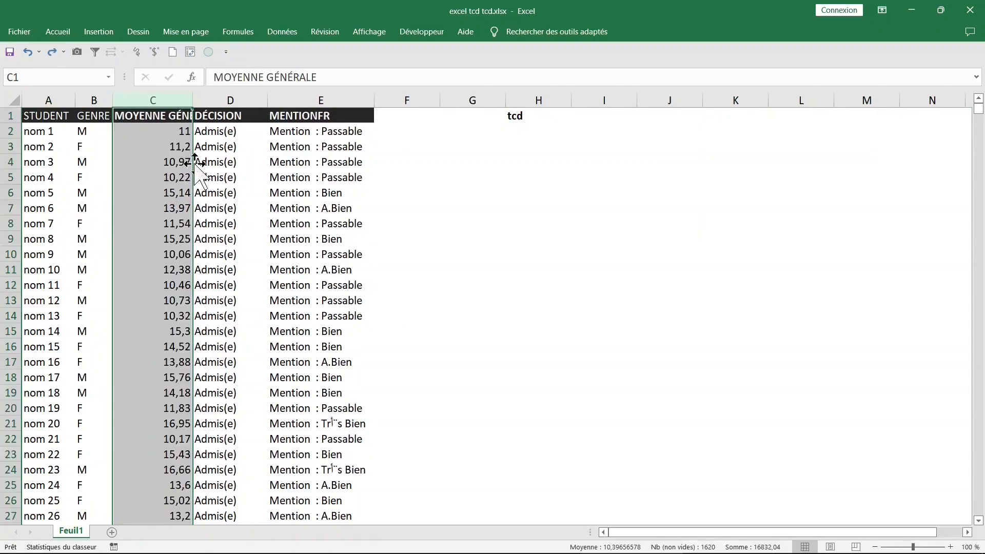
Create a pivot table from Feuil1!$A$1:$E$1673 on the existing worksheet at Feuil1!$H$2.
{"action": "left_click_drag", "start_coordinate": [61, 116], "coordinate": [308, 116]}
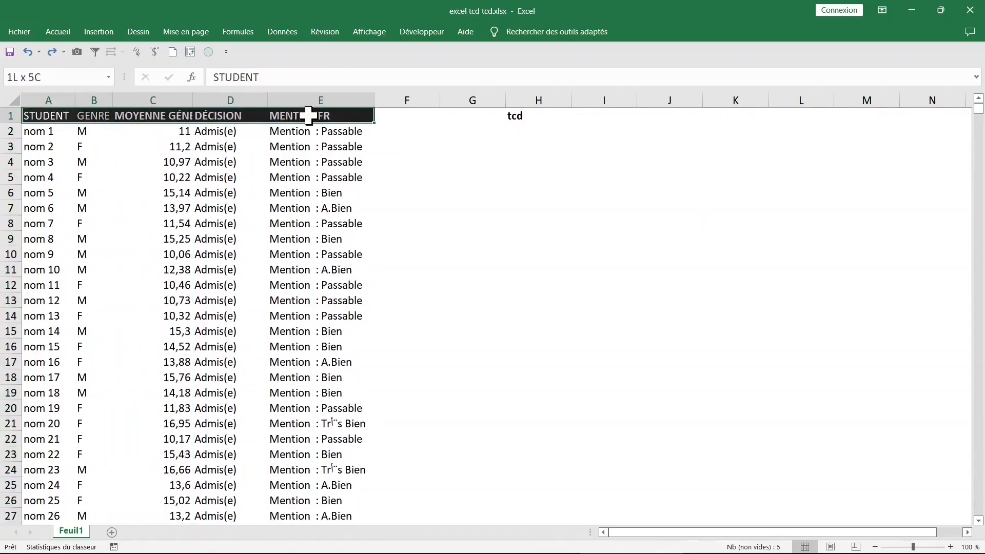
{"action": "left_click", "coordinate": [146, 147]}
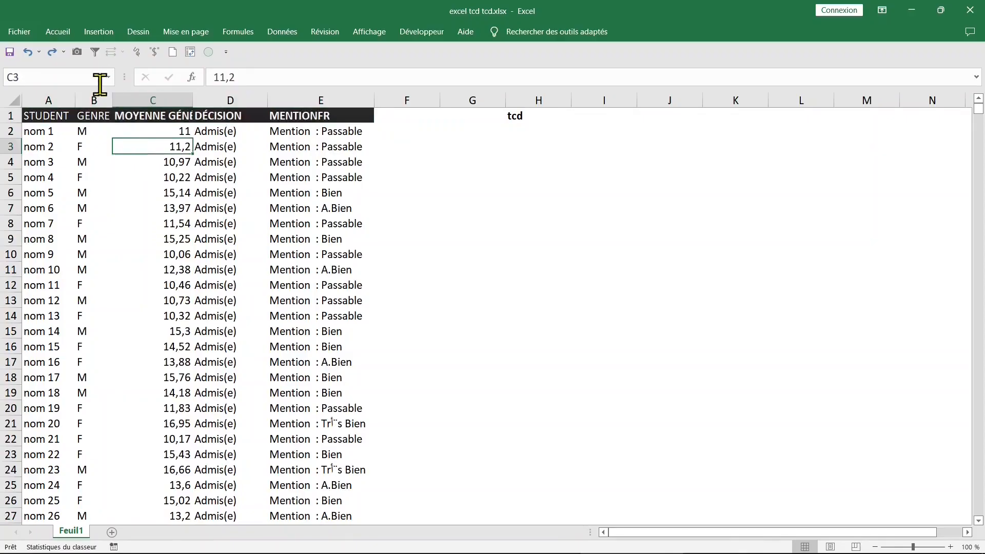
{"action": "left_click", "coordinate": [99, 38]}
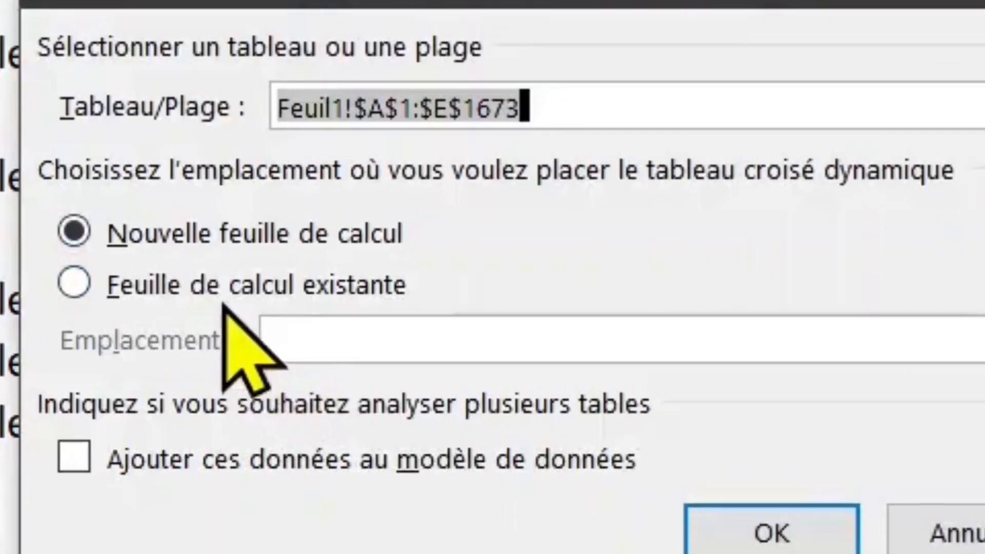
{"action": "left_click", "coordinate": [223, 303]}
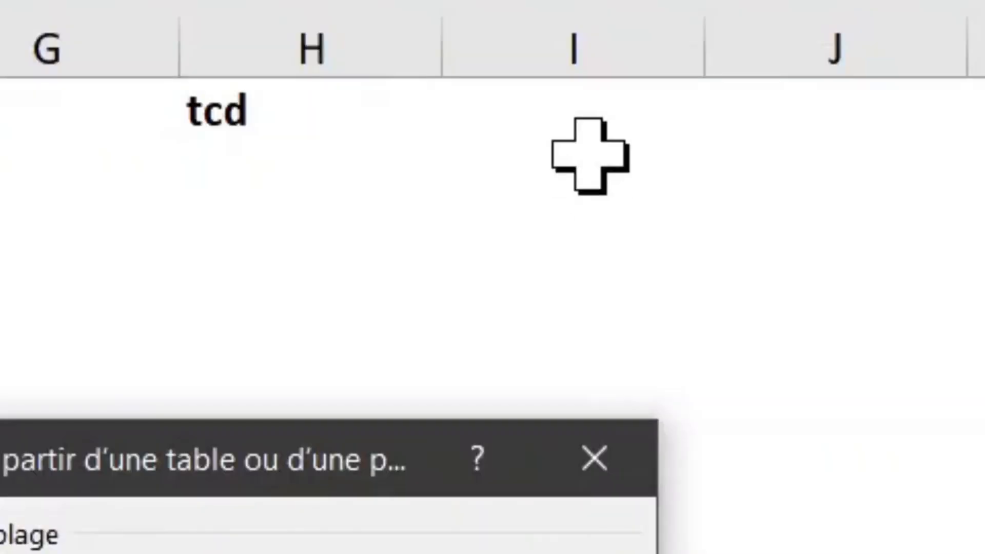
{"action": "left_click", "coordinate": [590, 156]}
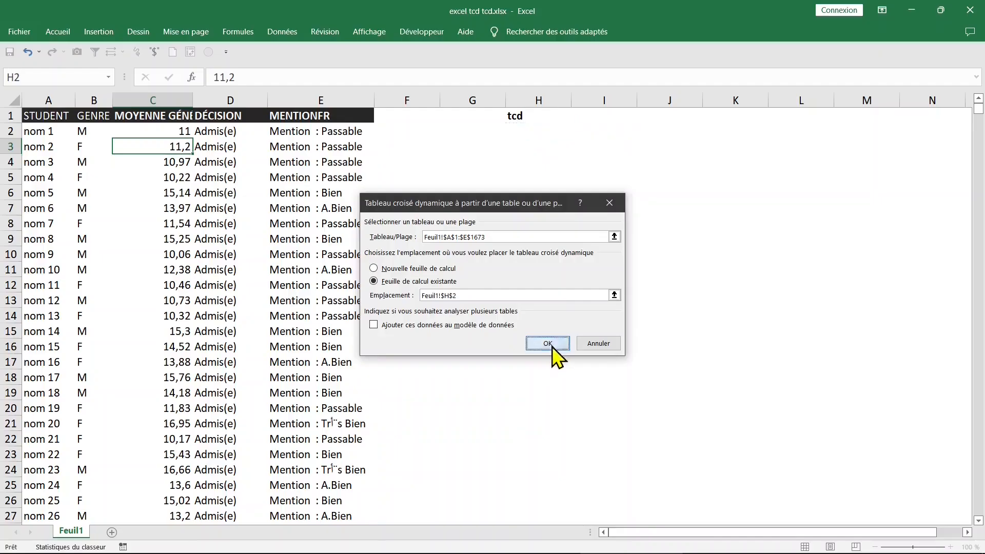
{"action": "left_click", "coordinate": [555, 349]}
Reposition and resize the pivot table field list as a floating window beside the source data.
{"action": "left_click_drag", "start_coordinate": [362, 6], "coordinate": [372, 78]}
{"action": "left_click_drag", "start_coordinate": [179, 73], "coordinate": [455, 359]}
{"action": "left_click_drag", "start_coordinate": [528, 375], "coordinate": [504, 109]}
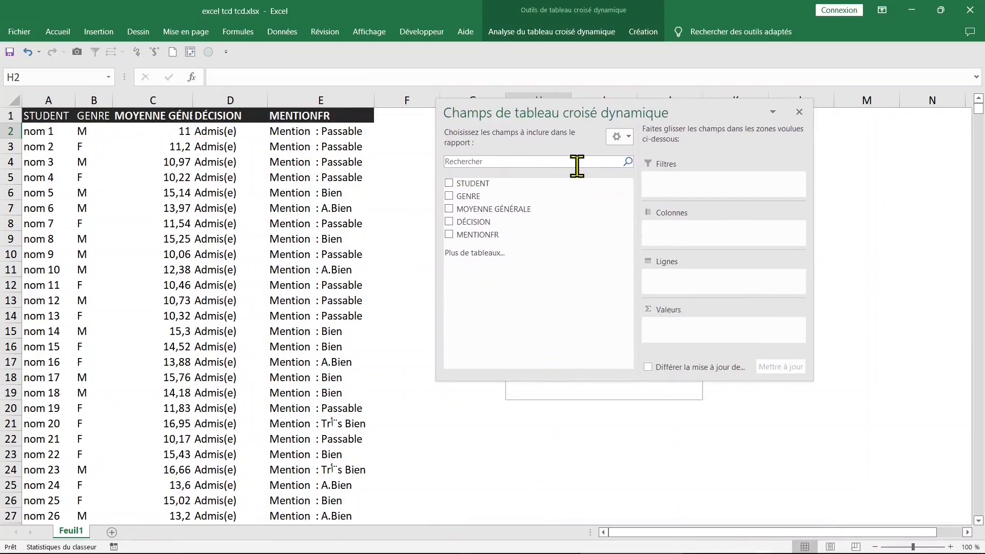
Try the stacked fields and areas layout for the field list and return to the side-by-side layout.
{"action": "left_click", "coordinate": [629, 137]}
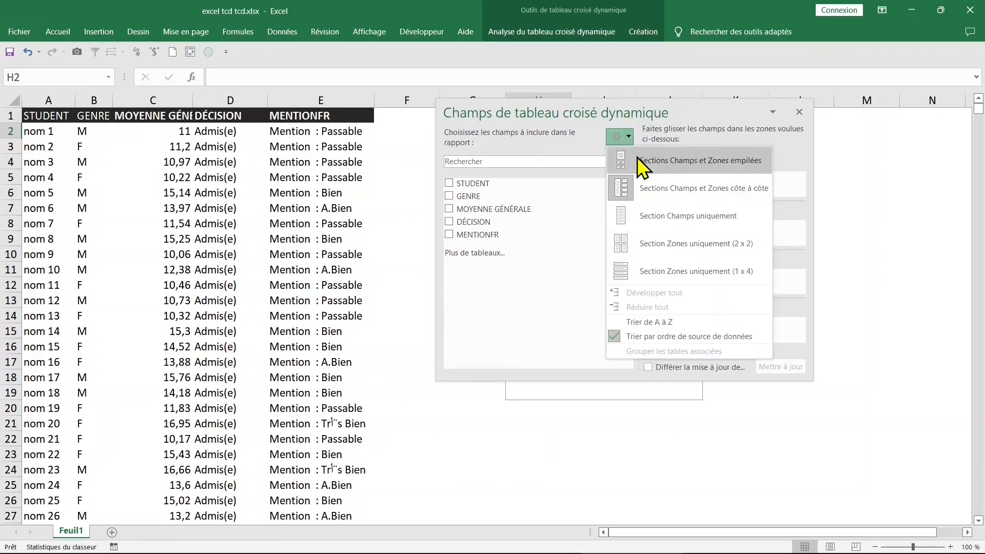
{"action": "left_click", "coordinate": [637, 159]}
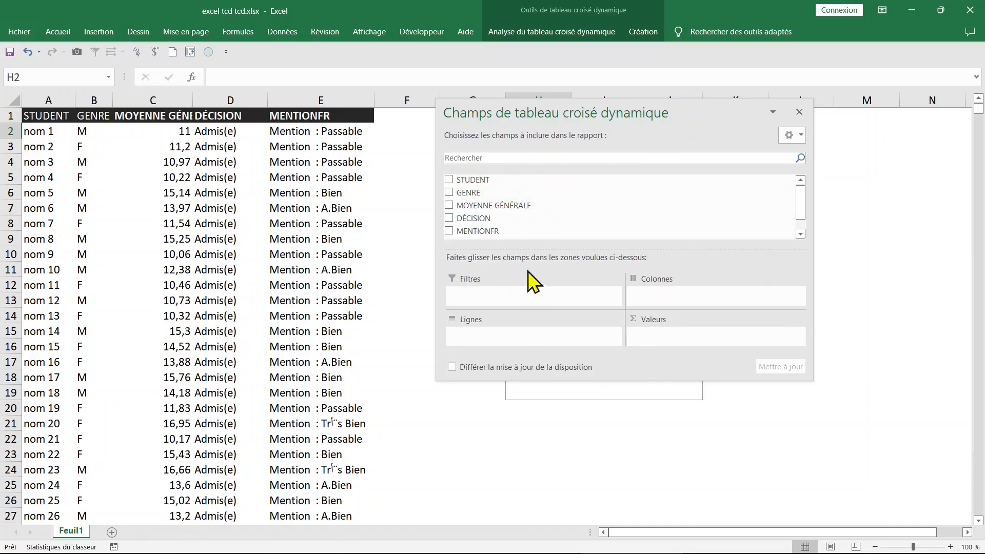
{"action": "left_click", "coordinate": [801, 137]}
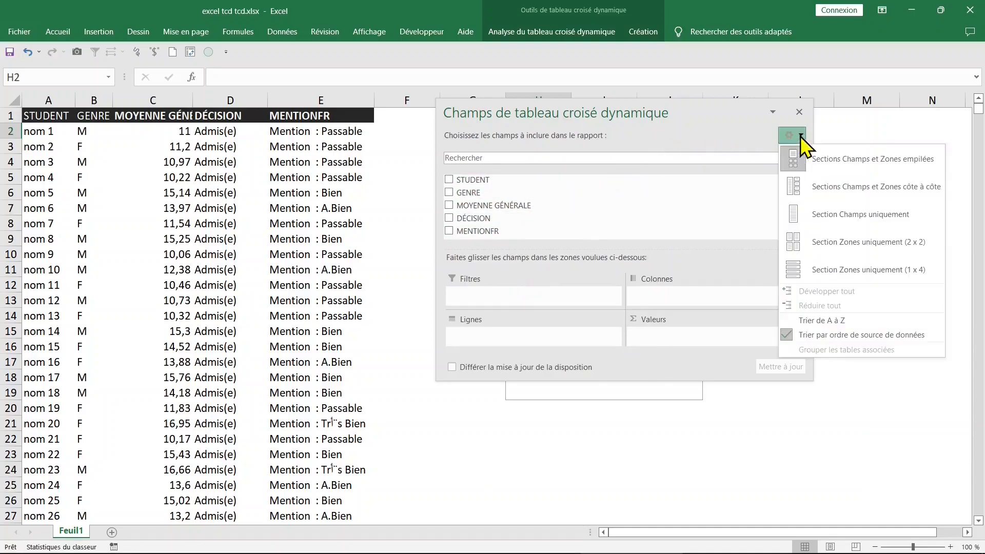
{"action": "left_click", "coordinate": [827, 189]}
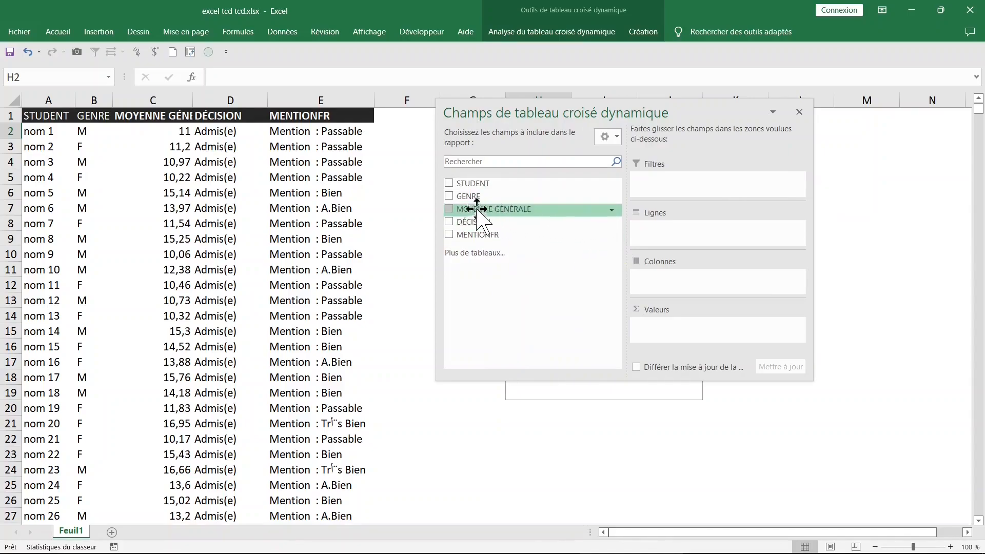
Add GENRE to the pivot table's rows and also to its values as a count.
{"action": "left_click", "coordinate": [451, 202]}
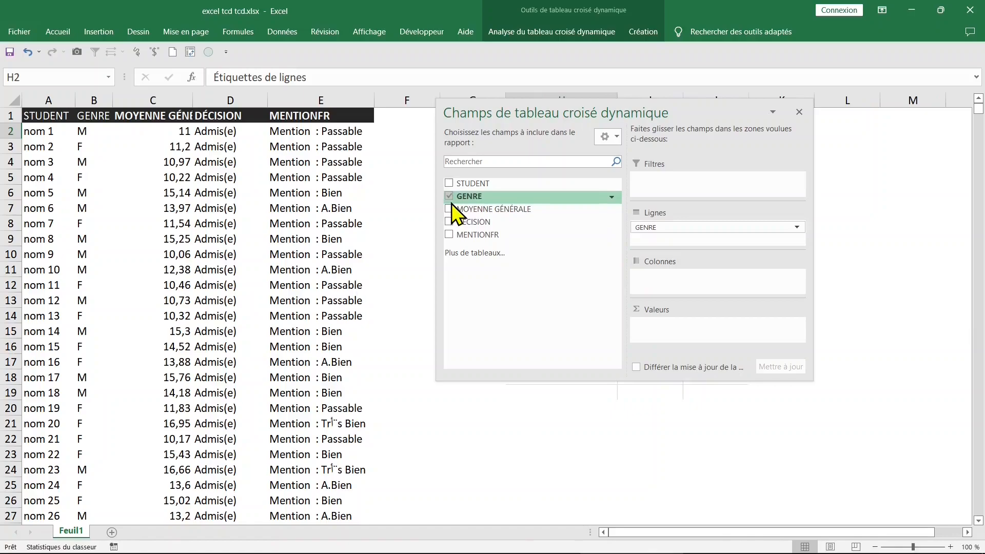
{"action": "left_click_drag", "start_coordinate": [572, 114], "coordinate": [671, 210]}
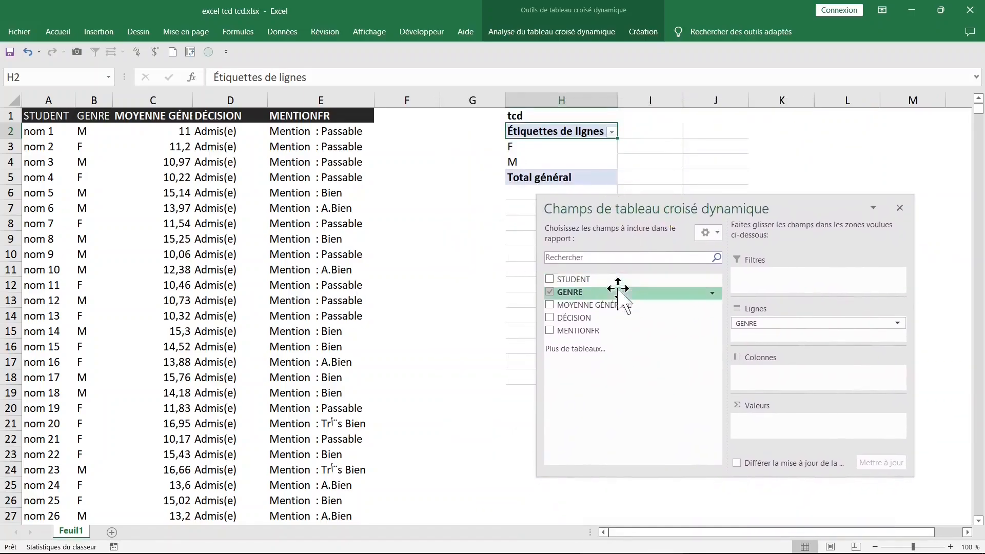
{"action": "left_click_drag", "start_coordinate": [585, 291], "coordinate": [770, 430]}
{"action": "left_click", "coordinate": [443, 318]}
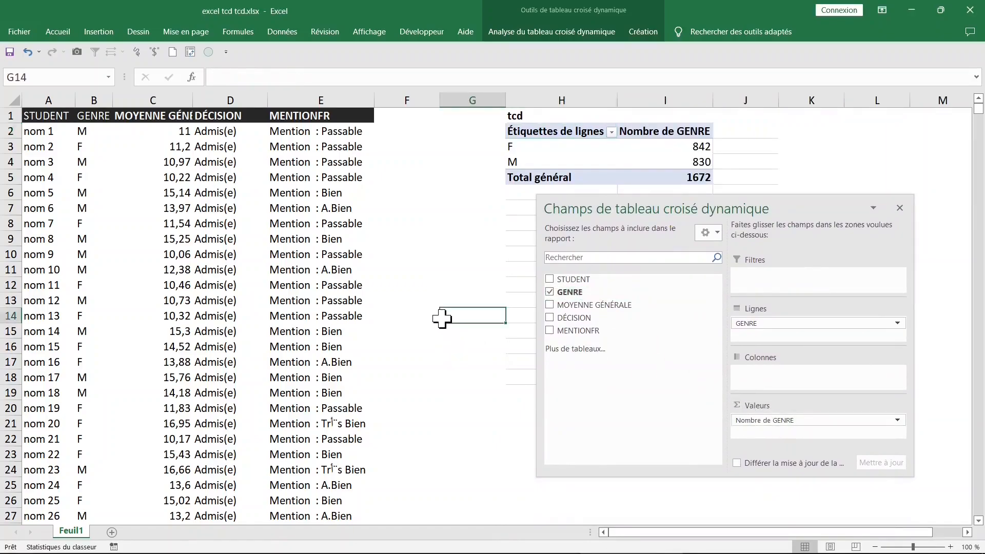
Narrow the empty columns F and G between the source data and the pivot table.
{"action": "scroll", "coordinate": [498, 270], "scroll_direction": "up", "scroll_amount": 2}
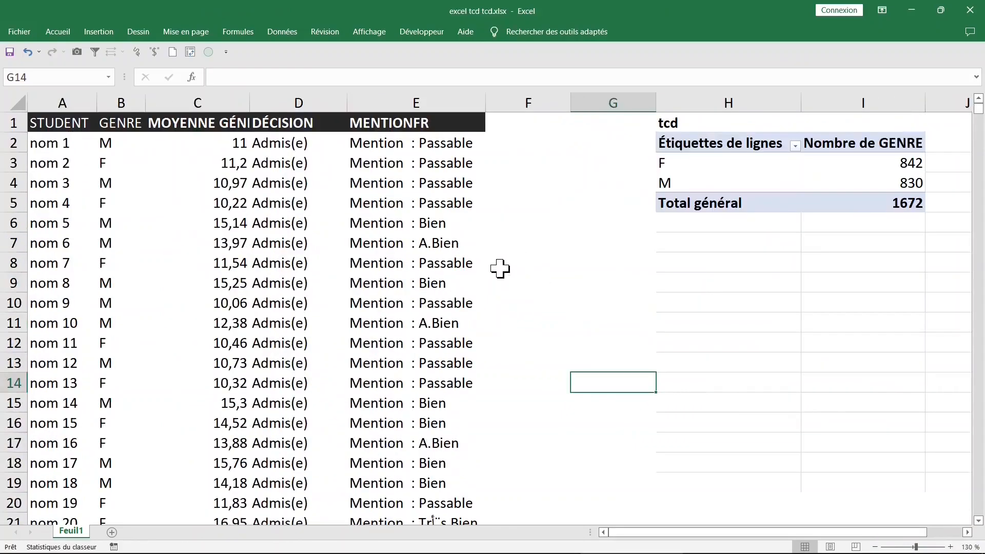
{"action": "left_click", "coordinate": [528, 198]}
{"action": "left_click", "coordinate": [546, 102]}
{"action": "left_click_drag", "start_coordinate": [569, 103], "coordinate": [534, 106]}
Close the pivot table field list and examine the GENRE counts for F, M and the grand total.
{"action": "left_click", "coordinate": [720, 160]}
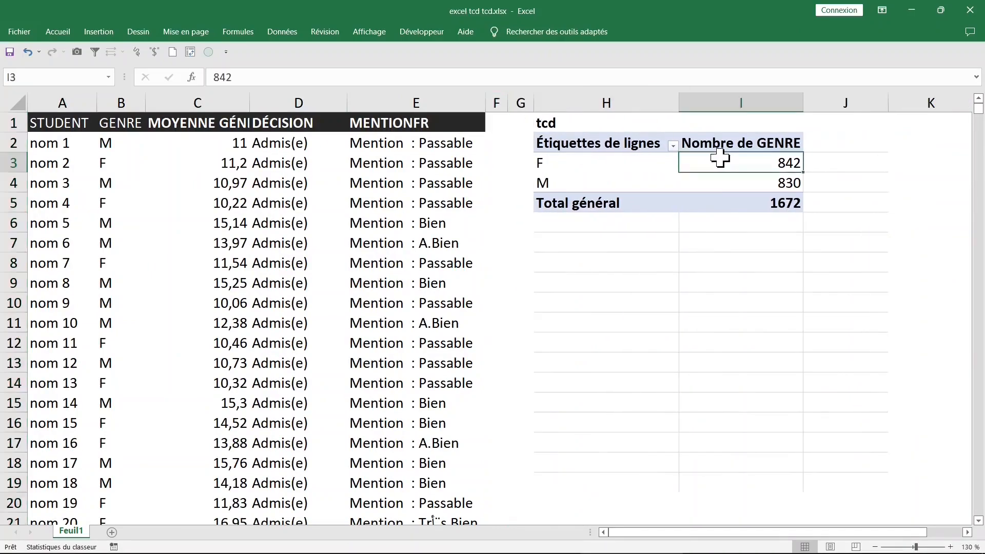
{"action": "left_click", "coordinate": [704, 186]}
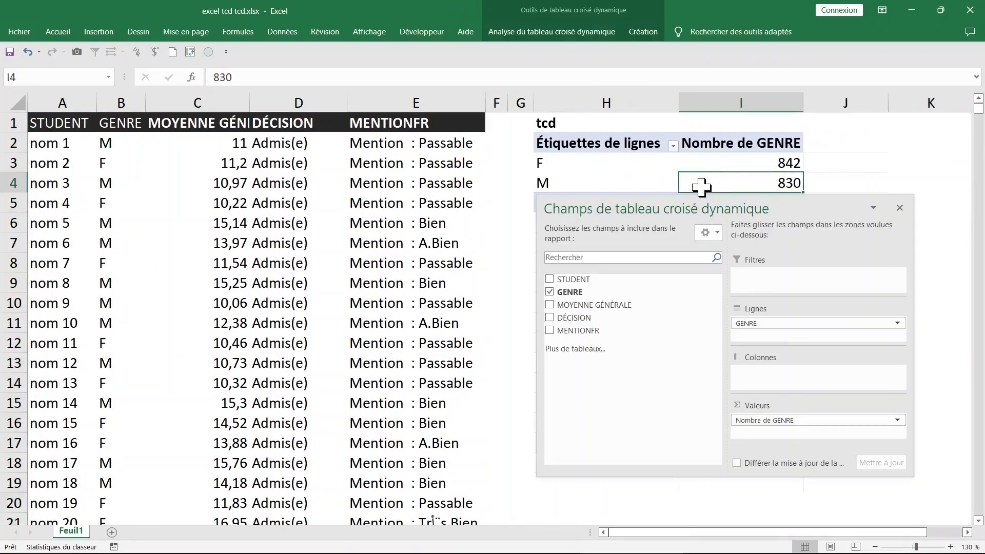
{"action": "left_click", "coordinate": [900, 208]}
{"action": "left_click_drag", "start_coordinate": [759, 169], "coordinate": [759, 193]}
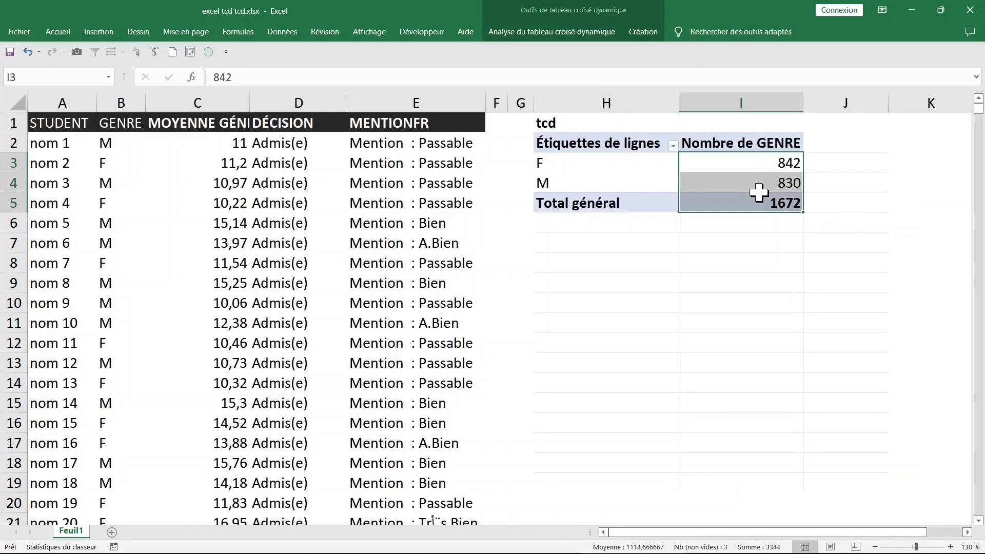
{"action": "left_click", "coordinate": [755, 164]}
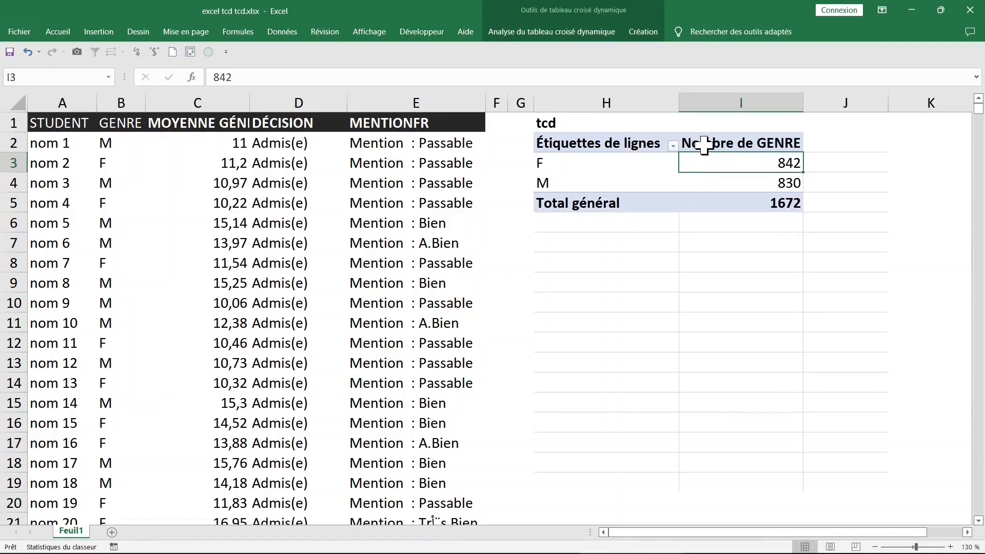
Show the Nombre de GENRE values as % du total de la colonne.
{"action": "left_click", "coordinate": [710, 141]}
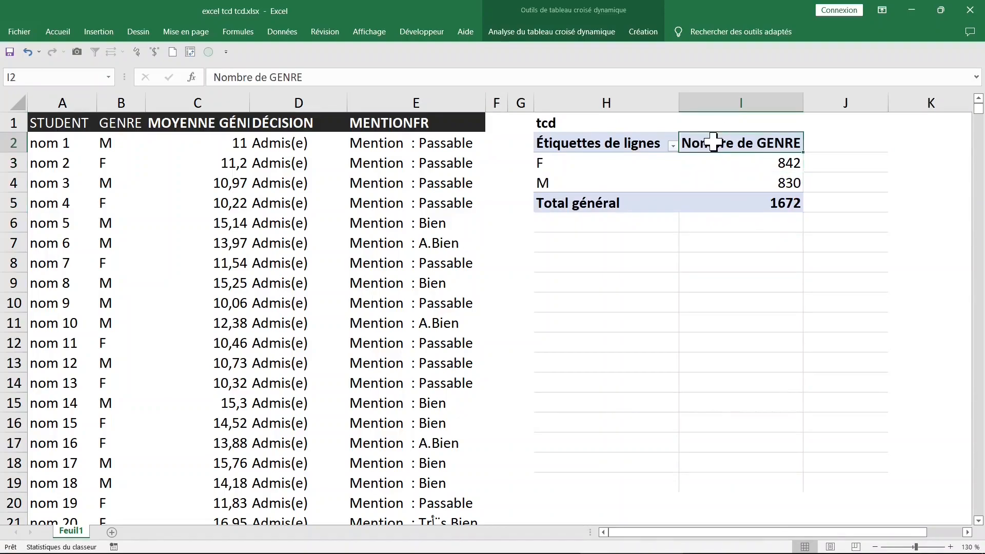
{"action": "double_click", "coordinate": [714, 142]}
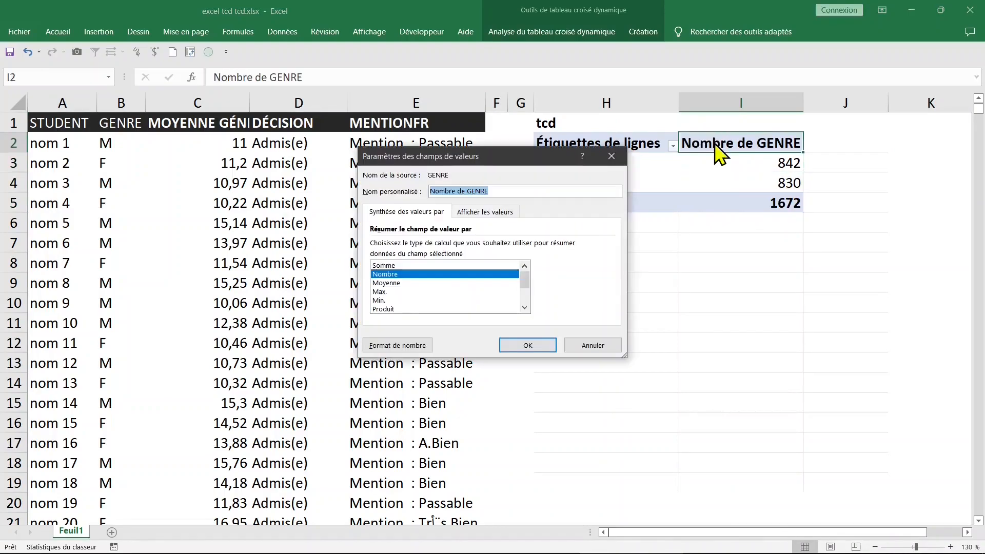
{"action": "left_click", "coordinate": [474, 215]}
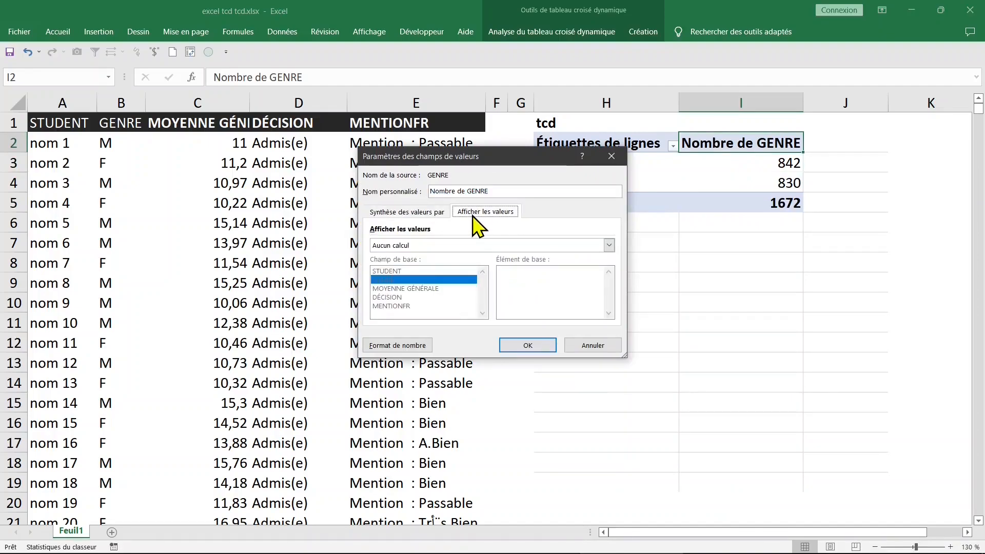
{"action": "left_click", "coordinate": [469, 246]}
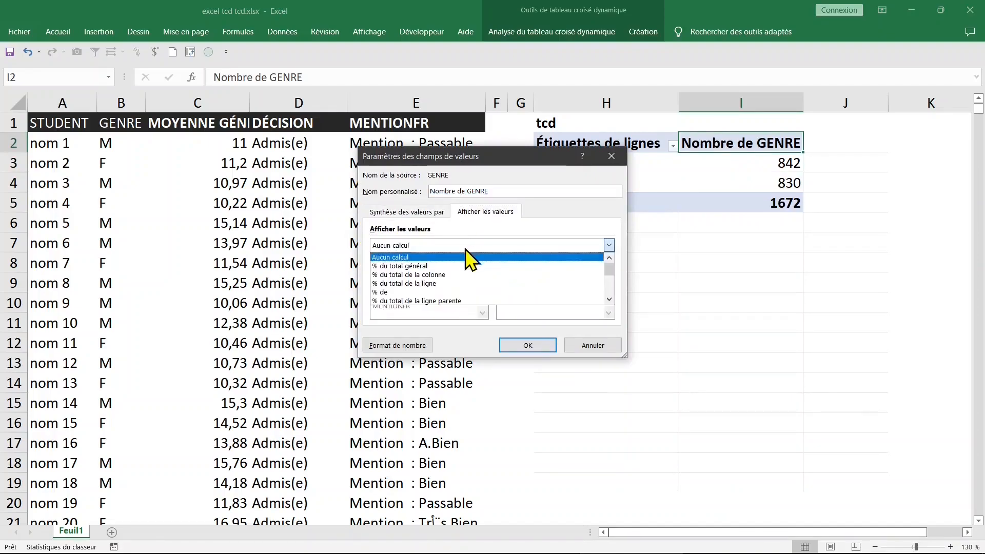
{"action": "left_click", "coordinate": [448, 275]}
{"action": "left_click", "coordinate": [540, 346]}
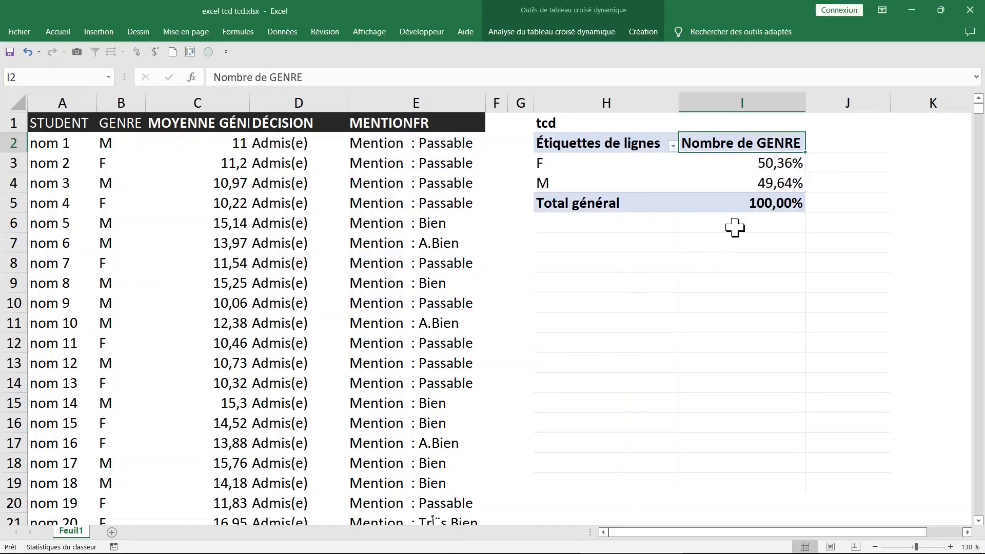
{"action": "left_click", "coordinate": [768, 166]}
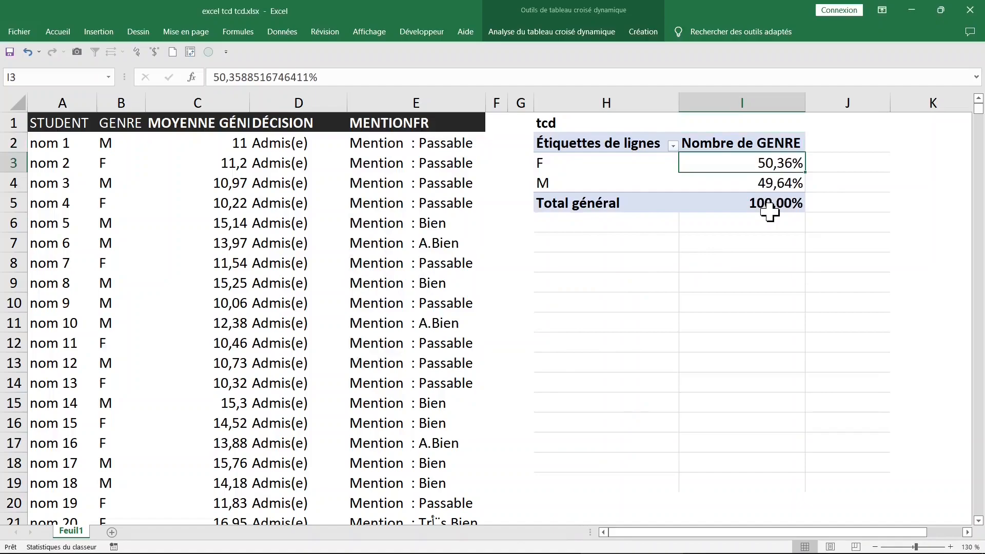
{"action": "left_click", "coordinate": [770, 183]}
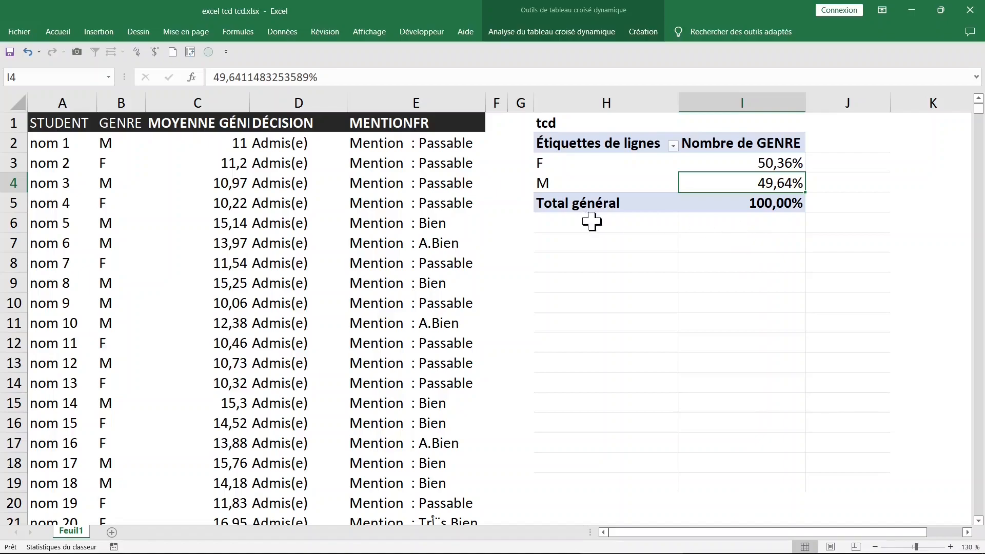
{"action": "left_click", "coordinate": [315, 185]}
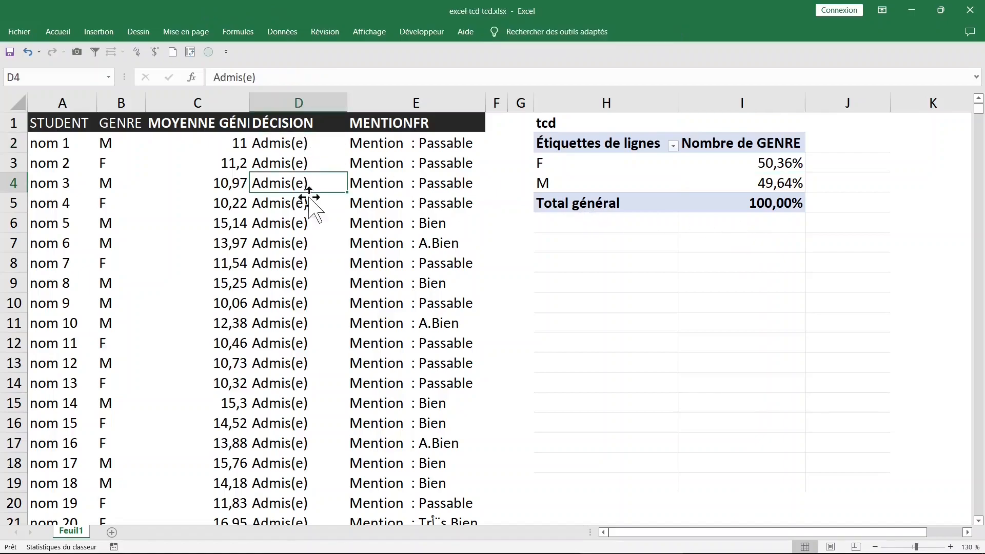
{"action": "left_click", "coordinate": [342, 220]}
Reopen the pivot table's field list and add DÉCISION to the columns.
{"action": "left_click", "coordinate": [578, 153]}
{"action": "left_click", "coordinate": [582, 162]}
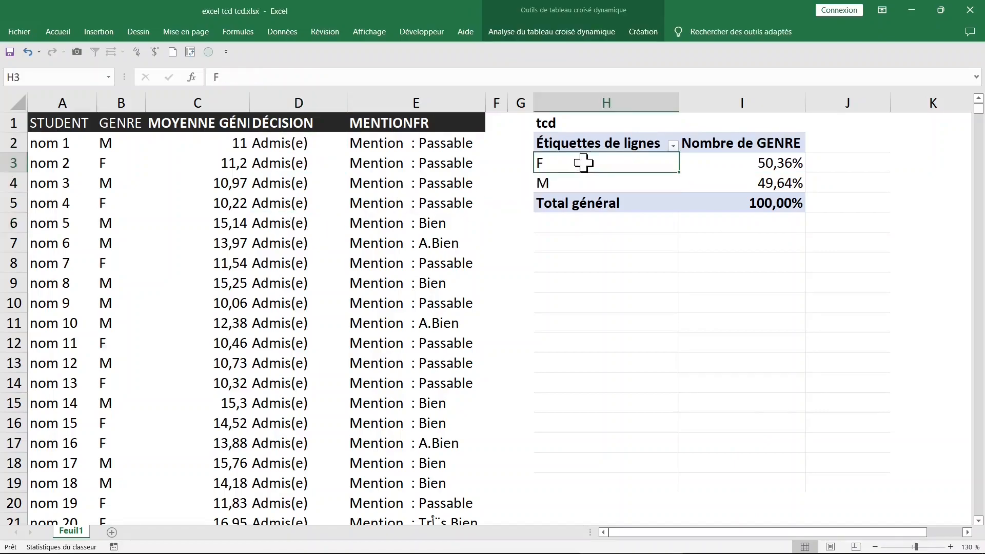
{"action": "right_click", "coordinate": [583, 163]}
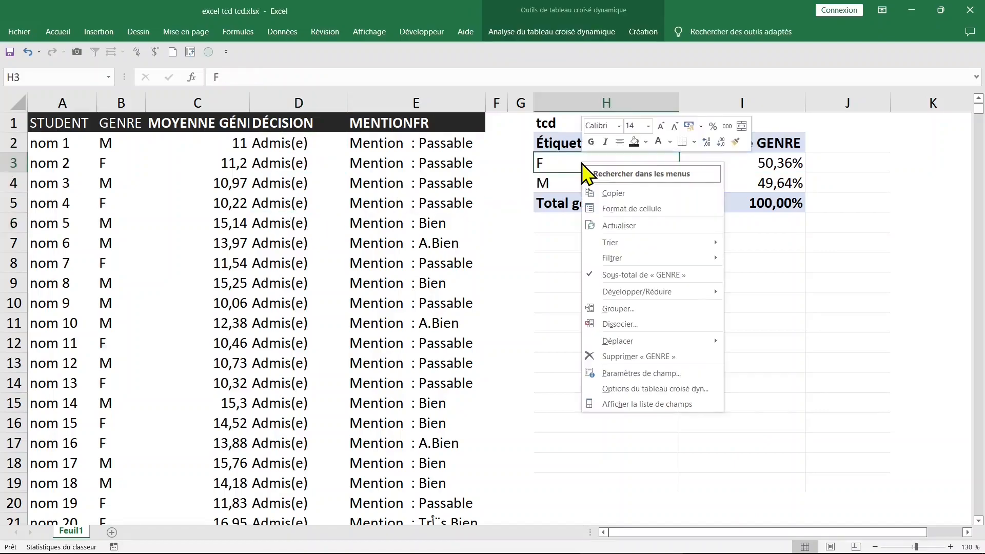
{"action": "left_click", "coordinate": [677, 403]}
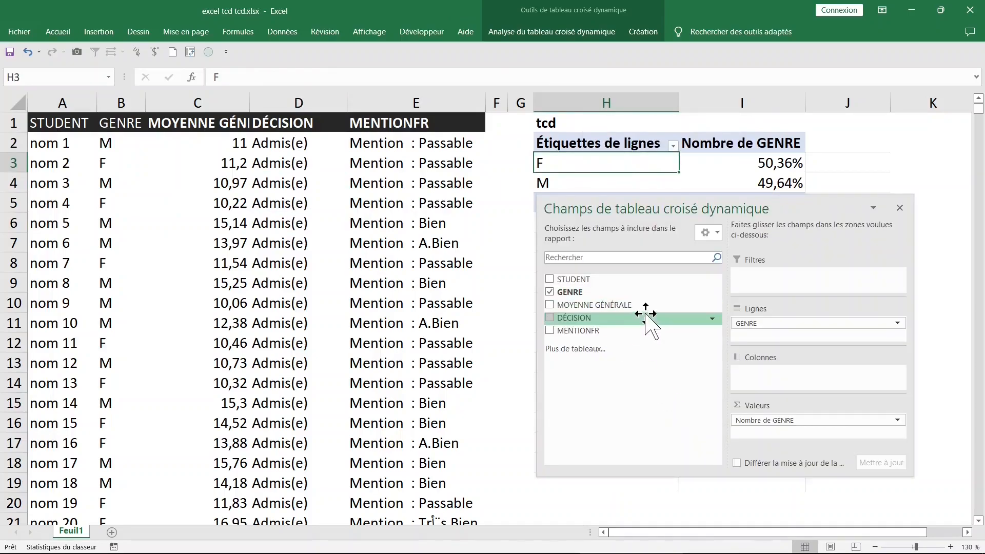
{"action": "left_click_drag", "start_coordinate": [606, 319], "coordinate": [757, 371]}
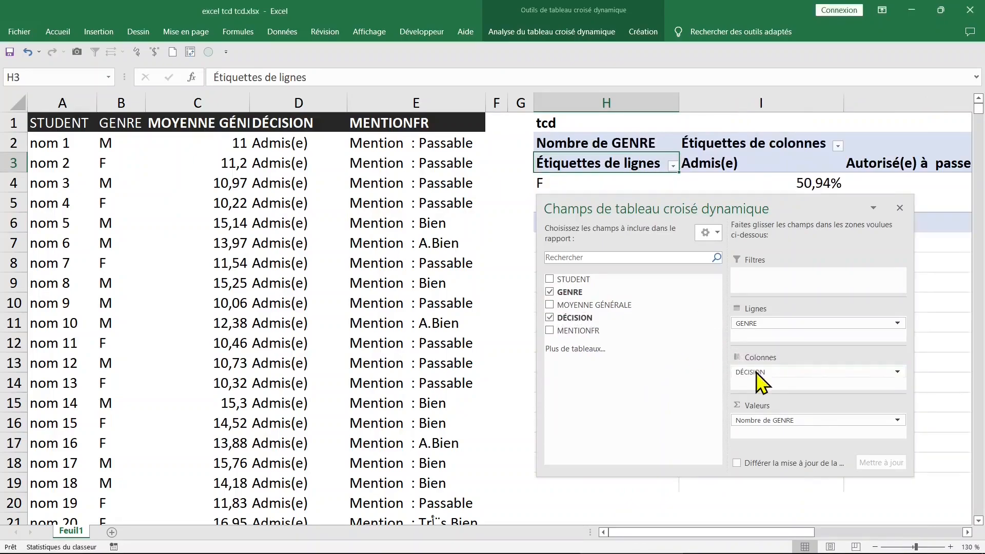
Rearrange the pivot table so DÉCISION is in the rows and GENRE is in the columns.
{"action": "left_click_drag", "start_coordinate": [725, 211], "coordinate": [577, 264]}
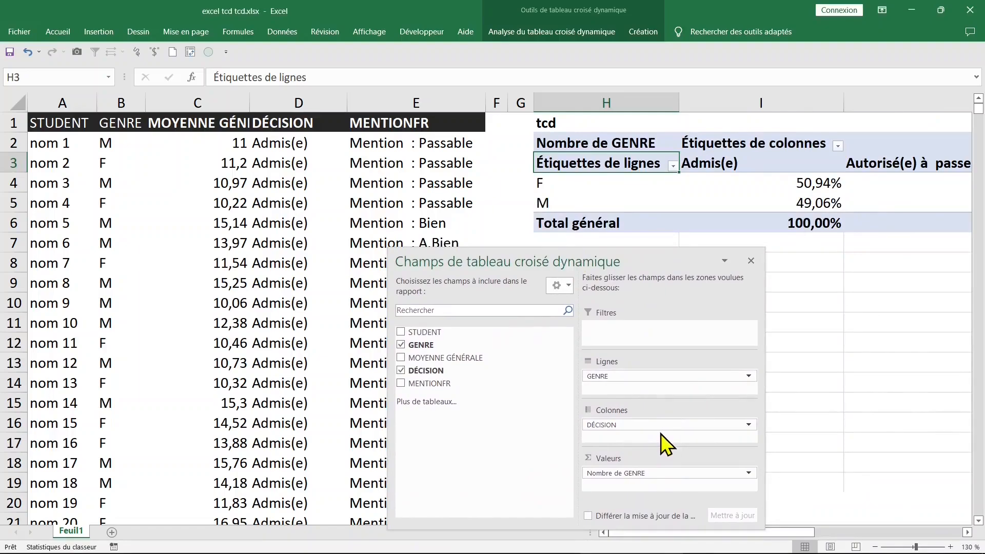
{"action": "left_click_drag", "start_coordinate": [648, 424], "coordinate": [649, 379]}
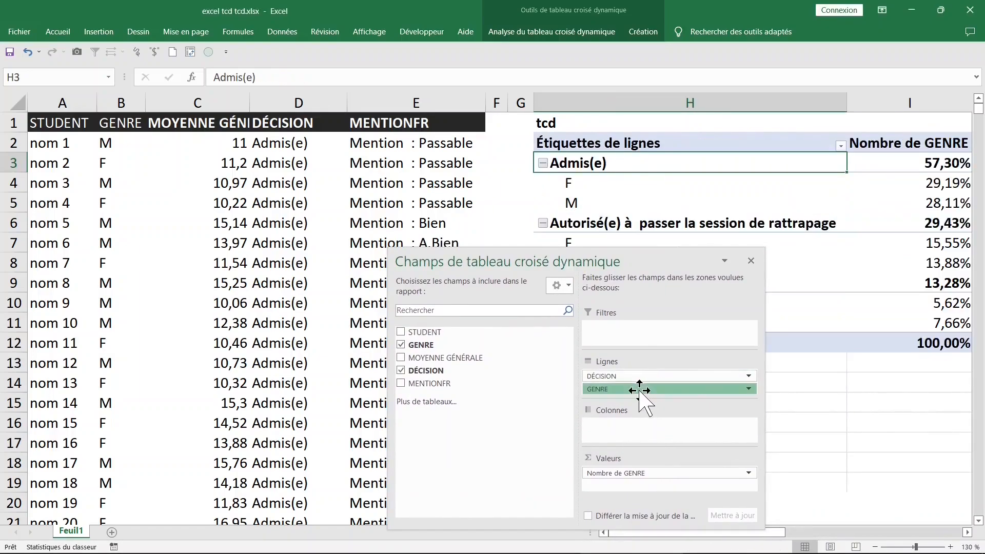
{"action": "left_click", "coordinate": [639, 390]}
{"action": "left_click", "coordinate": [634, 391]}
{"action": "left_click_drag", "start_coordinate": [634, 392], "coordinate": [660, 429]}
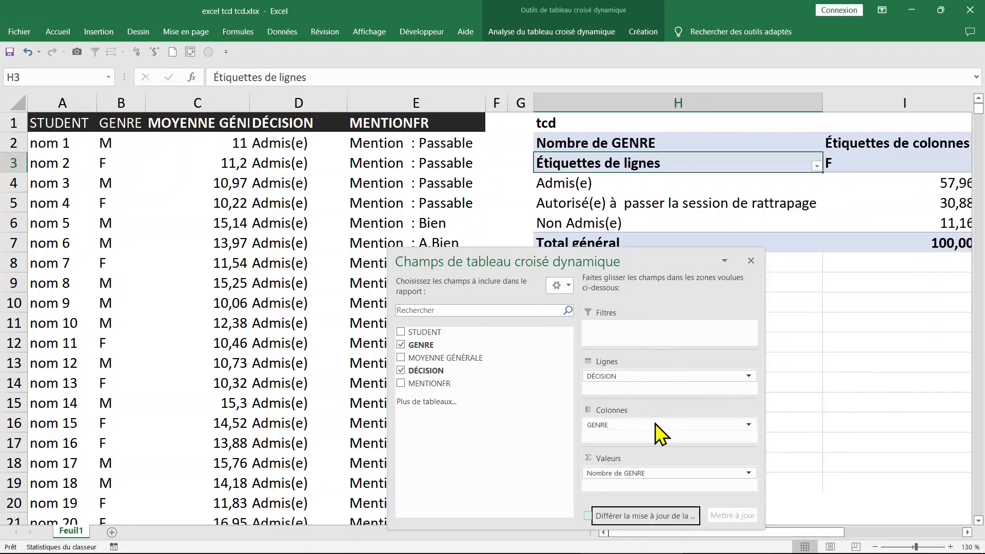
{"action": "left_click", "coordinate": [836, 390]}
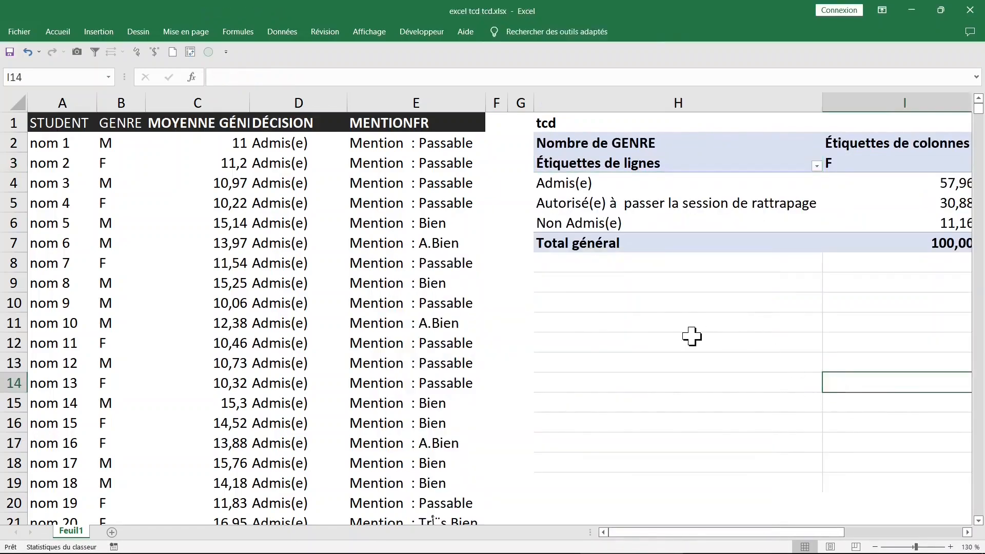
Change the pivot table's report layout so its headers show the field names DÉCISION and GENRE.
{"action": "left_click", "coordinate": [671, 184]}
{"action": "left_click", "coordinate": [667, 184]}
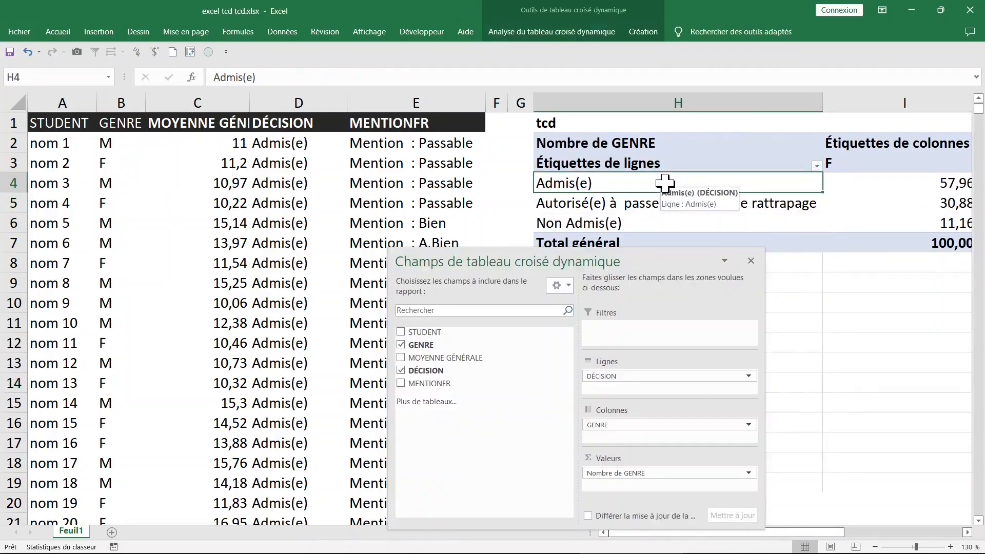
{"action": "left_click", "coordinate": [645, 31]}
{"action": "left_click", "coordinate": [572, 35]}
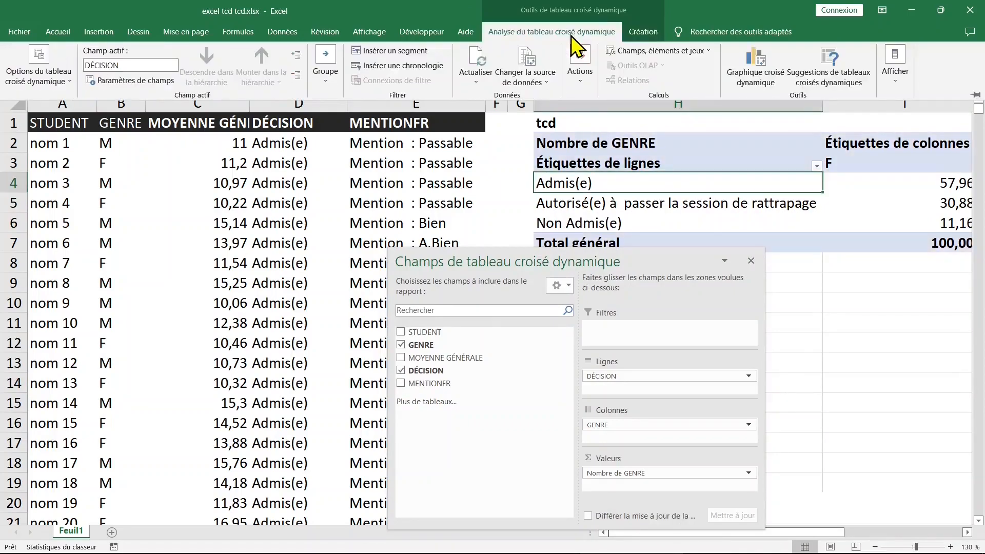
{"action": "left_click", "coordinate": [645, 32]}
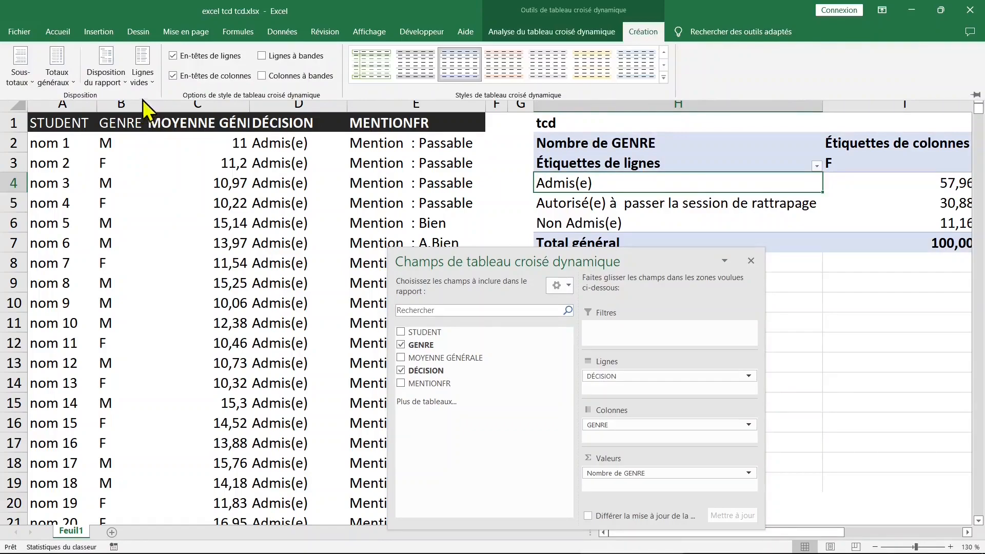
{"action": "left_click", "coordinate": [123, 81]}
{"action": "left_click", "coordinate": [141, 161]}
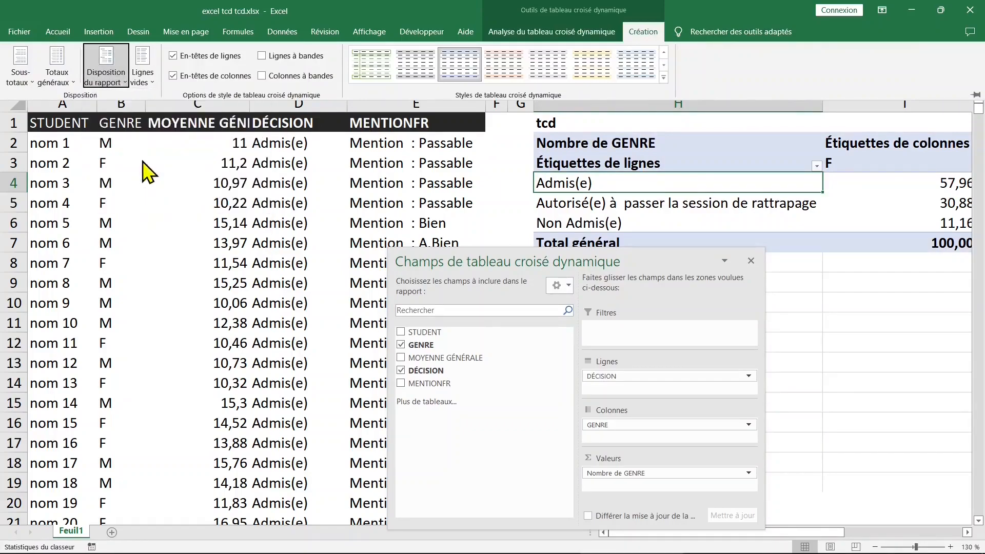
{"action": "left_click", "coordinate": [379, 268]}
{"action": "left_click", "coordinate": [336, 248]}
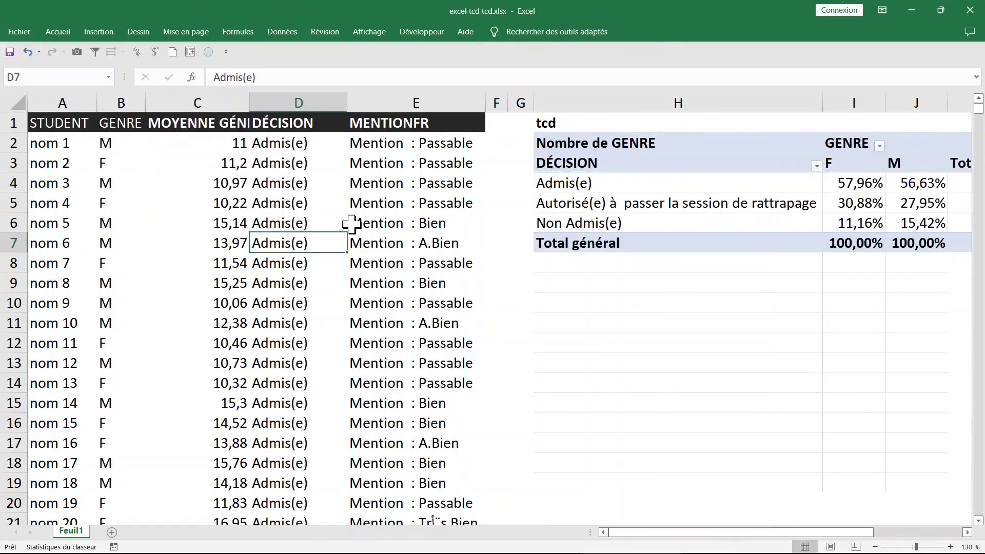
Narrow the MENTIONFR column E so the pivot table's Total général column fits in view.
{"action": "left_click", "coordinate": [402, 101]}
{"action": "left_click_drag", "start_coordinate": [485, 102], "coordinate": [419, 101]}
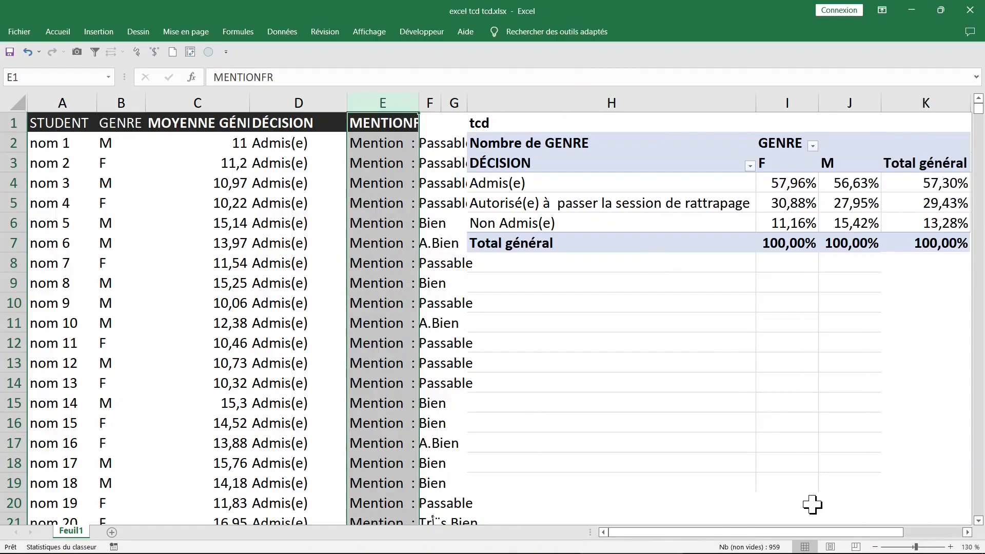
{"action": "left_click_drag", "start_coordinate": [820, 534], "coordinate": [860, 535]}
{"action": "left_click", "coordinate": [351, 243]}
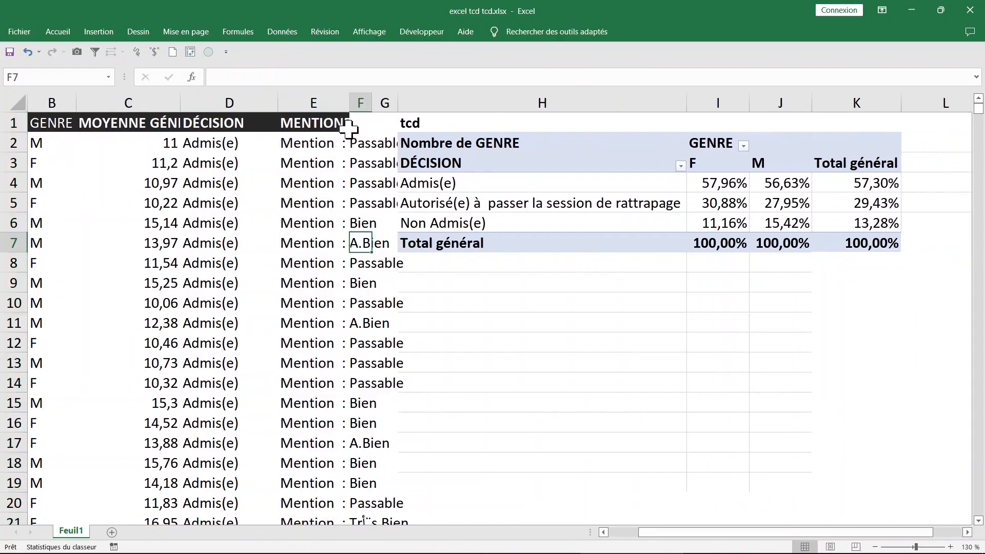
Hide the source columns B to F beside the pivot table.
{"action": "left_click", "coordinate": [381, 102]}
{"action": "left_click_drag", "start_coordinate": [361, 102], "coordinate": [61, 93]}
{"action": "right_click", "coordinate": [53, 103]}
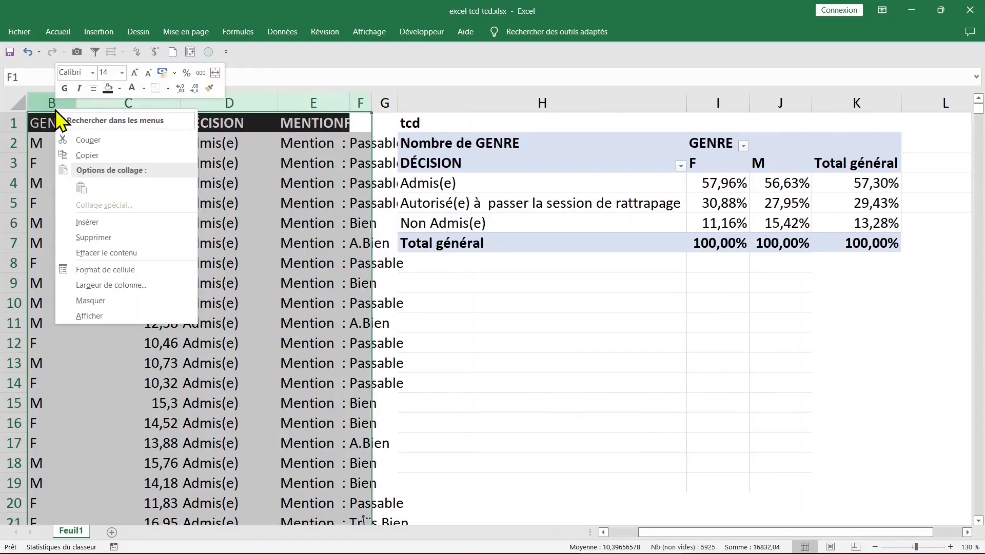
{"action": "left_click", "coordinate": [107, 305]}
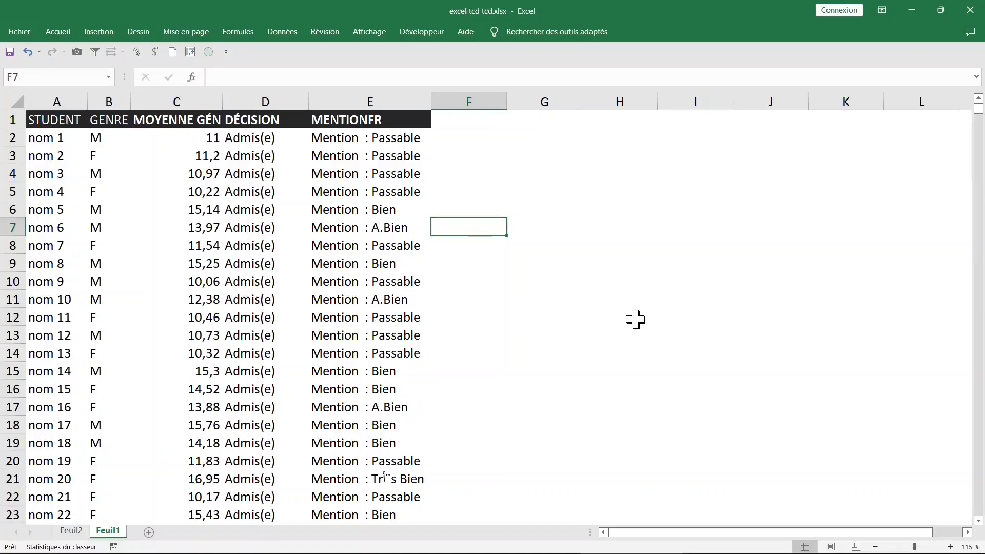
Insert a pivot table on a new sheet from the student results data in Feuil1.
{"action": "left_click", "coordinate": [261, 211]}
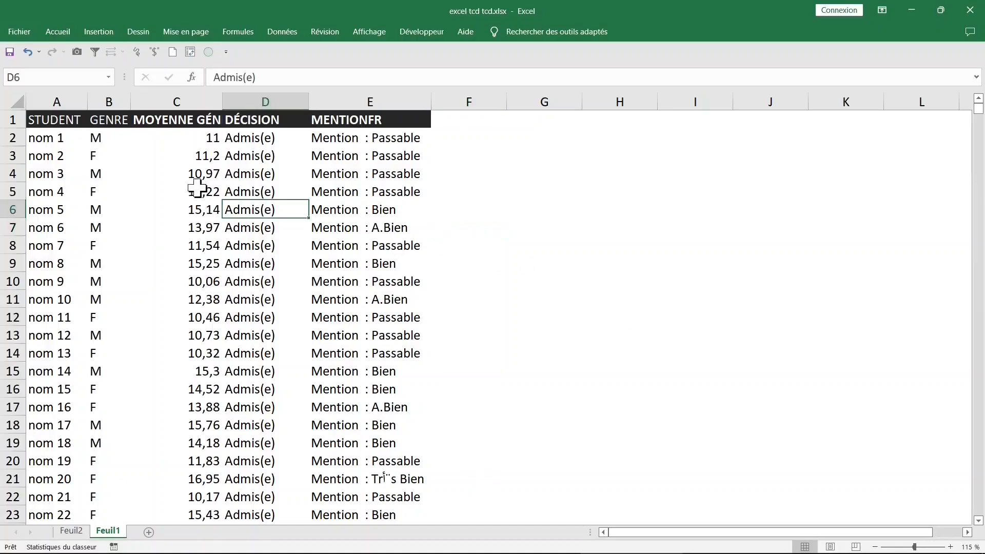
{"action": "key", "text": "ctrl+a"}
{"action": "left_click", "coordinate": [190, 181]}
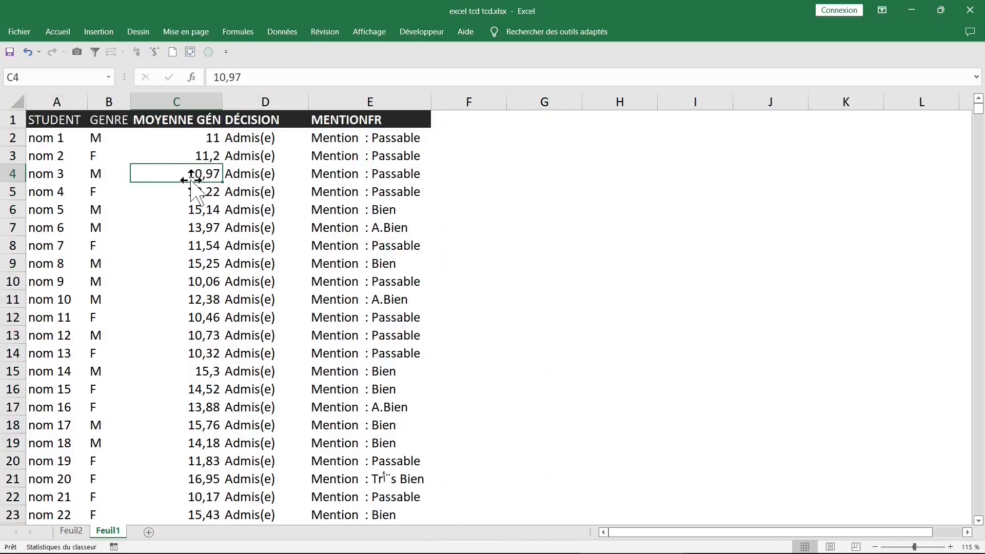
{"action": "left_click", "coordinate": [98, 34]}
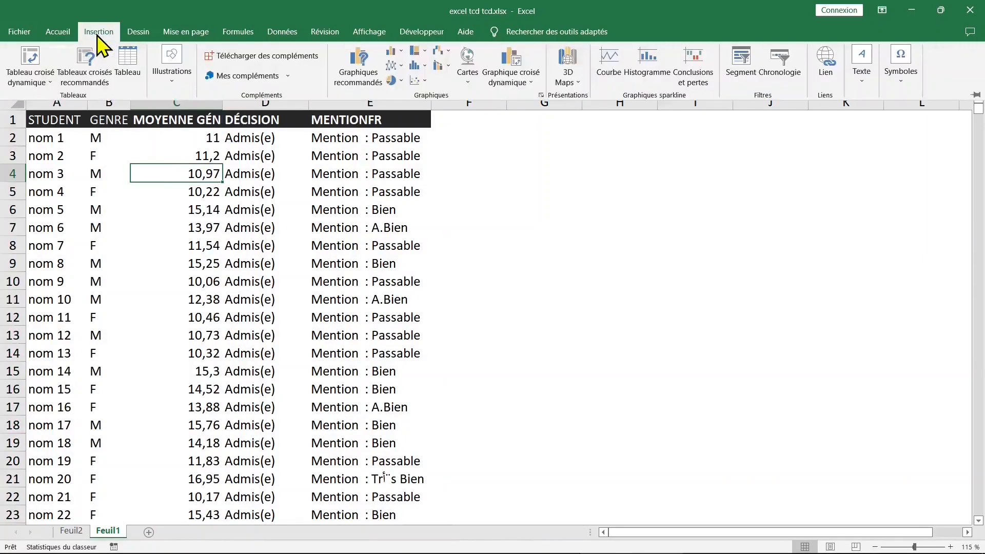
{"action": "left_click", "coordinate": [37, 82]}
{"action": "left_click", "coordinate": [49, 101]}
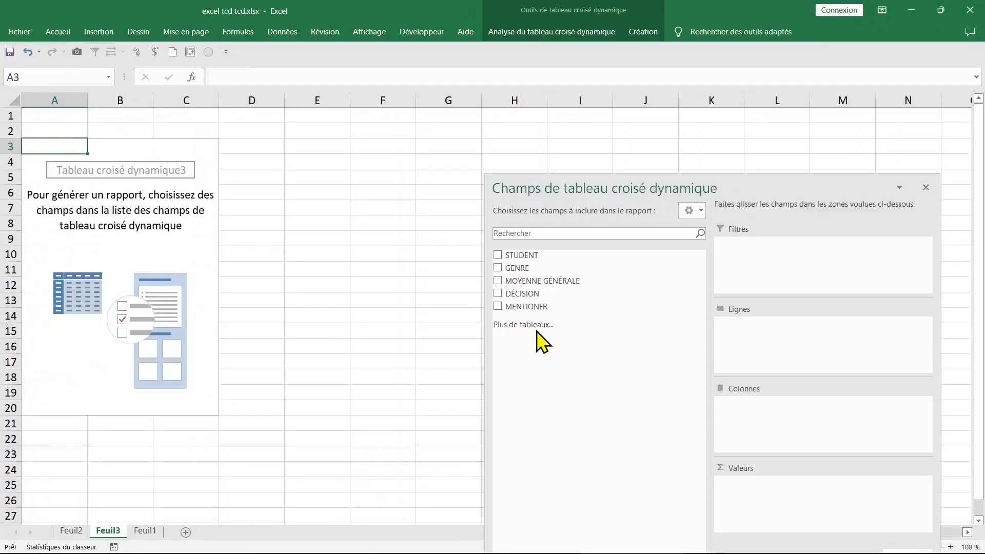
{"action": "left_click_drag", "start_coordinate": [605, 192], "coordinate": [492, 78]}
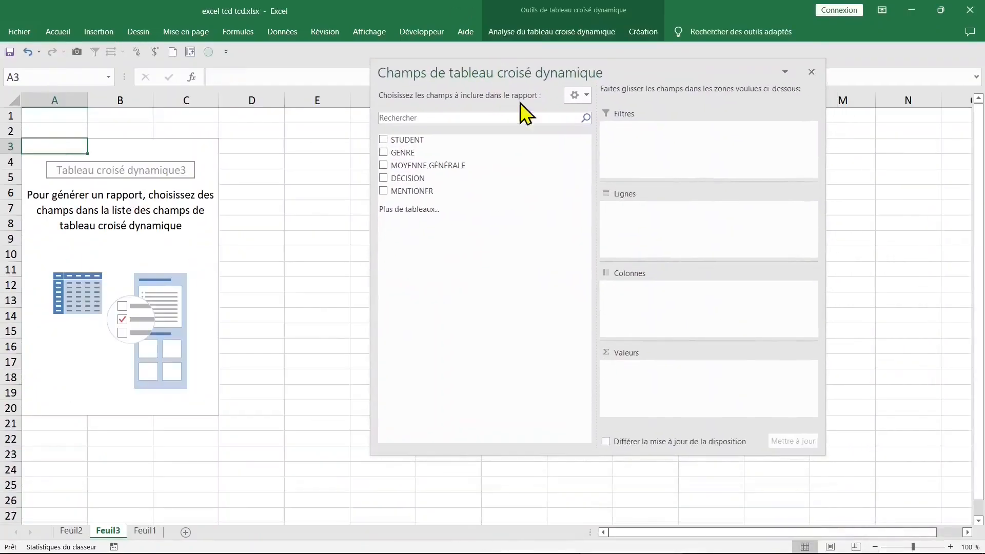
Try the field list's Section Zones uniquement (2 x 2) layout and return to Sections Champs et Zones côte à côte.
{"action": "left_click", "coordinate": [587, 95]}
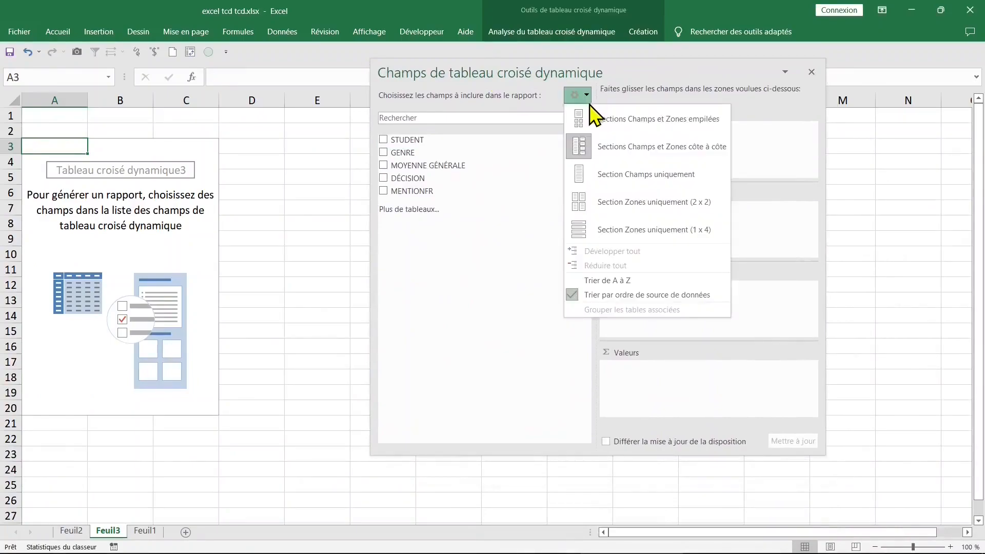
{"action": "left_click", "coordinate": [622, 202]}
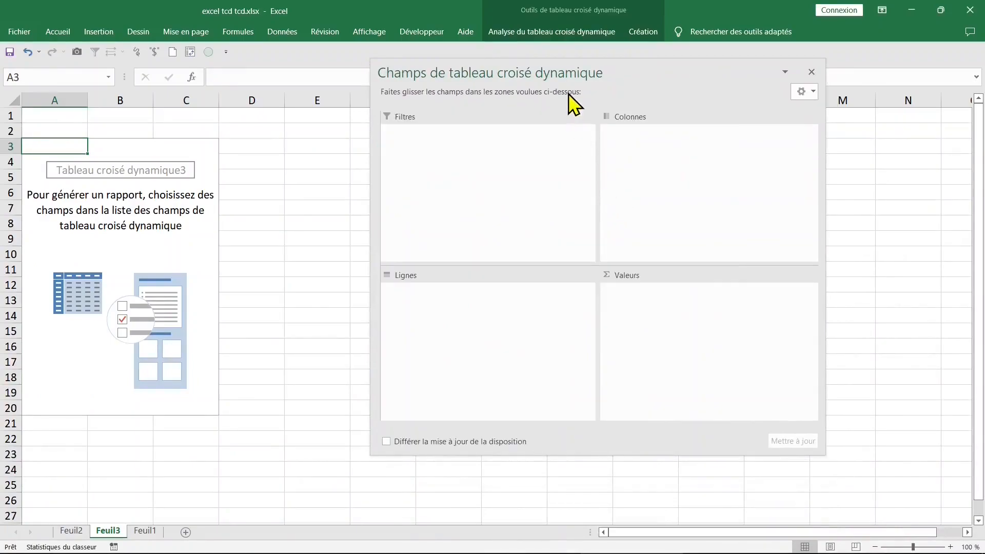
{"action": "left_click", "coordinate": [812, 93]}
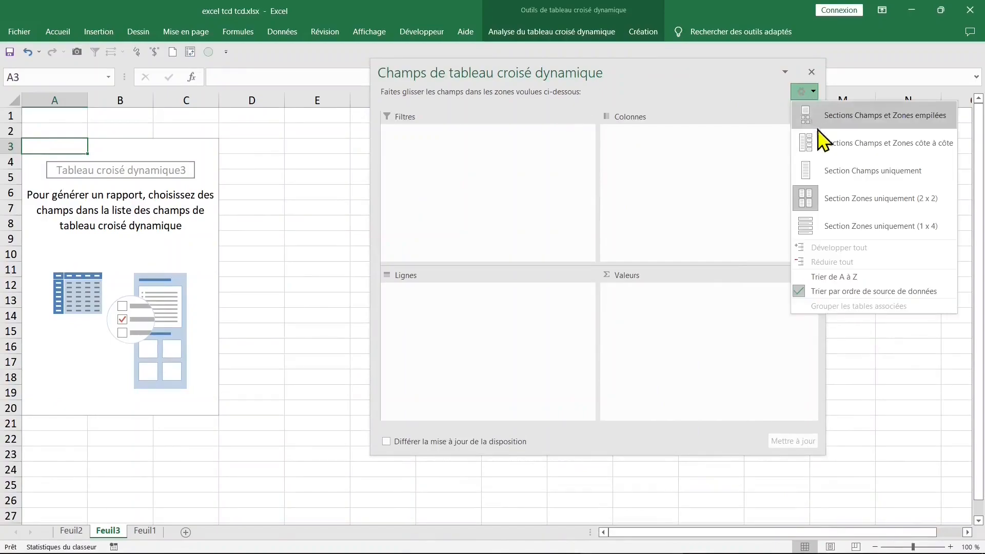
{"action": "left_click", "coordinate": [872, 144]}
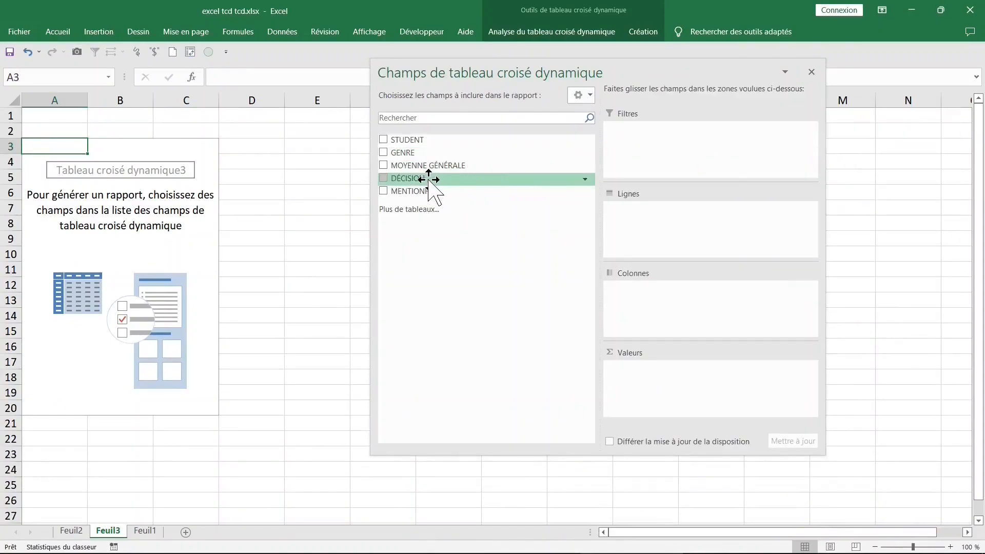
Add DÉCISION to the pivot table's rows and to its values as a count, and close the field list.
{"action": "left_click_drag", "start_coordinate": [431, 180], "coordinate": [634, 308]}
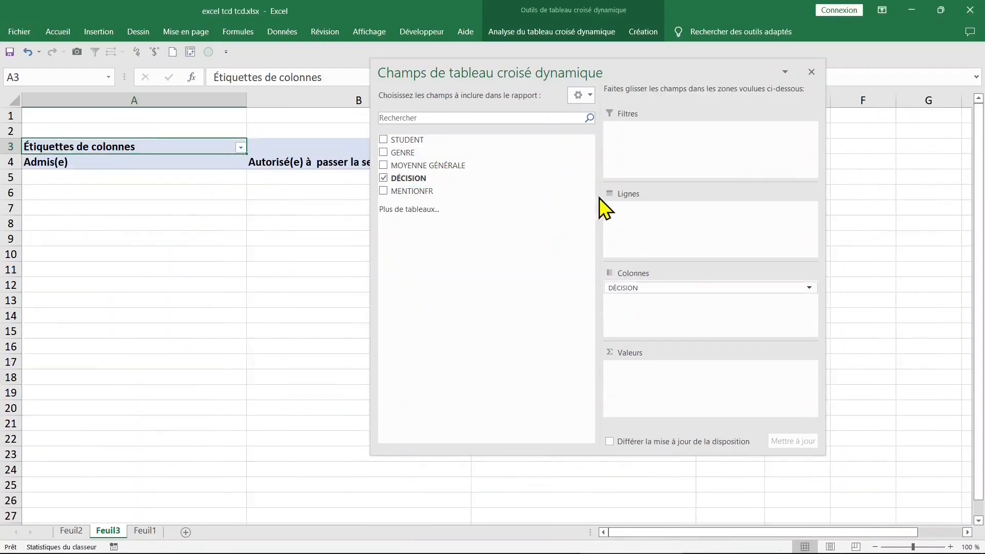
{"action": "left_click_drag", "start_coordinate": [581, 73], "coordinate": [665, 193]}
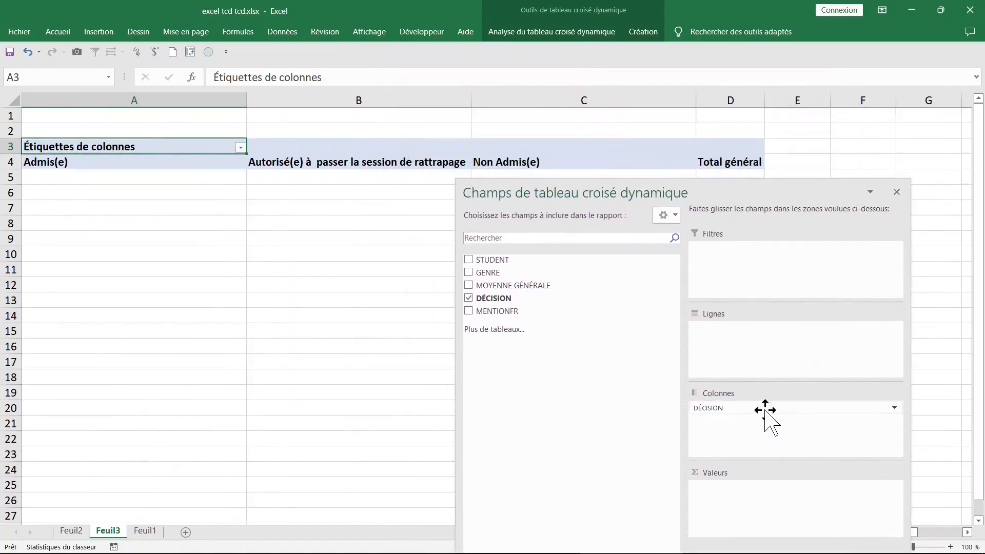
{"action": "left_click_drag", "start_coordinate": [765, 411], "coordinate": [759, 336]}
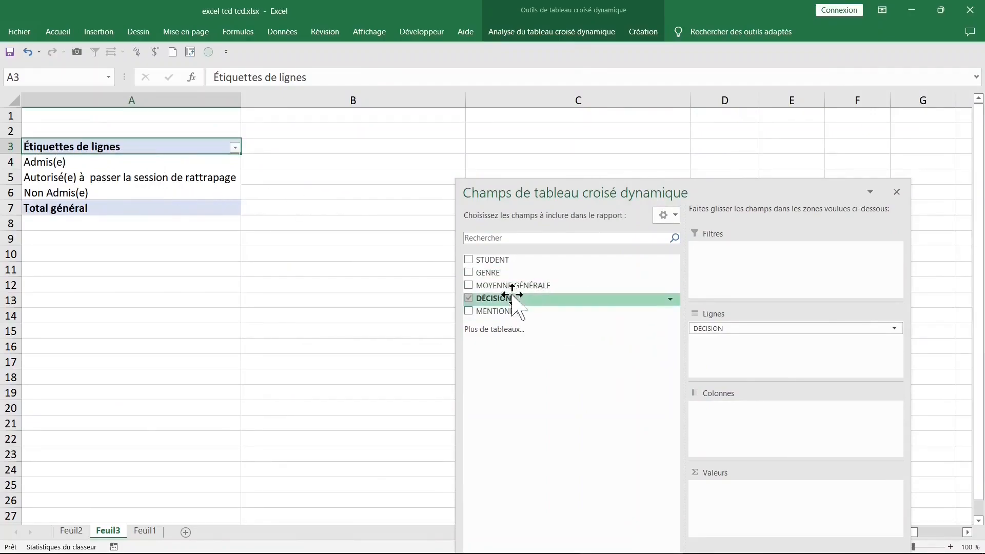
{"action": "left_click_drag", "start_coordinate": [514, 300], "coordinate": [725, 483]}
{"action": "left_click_drag", "start_coordinate": [652, 198], "coordinate": [683, 168]}
{"action": "left_click", "coordinate": [929, 162]}
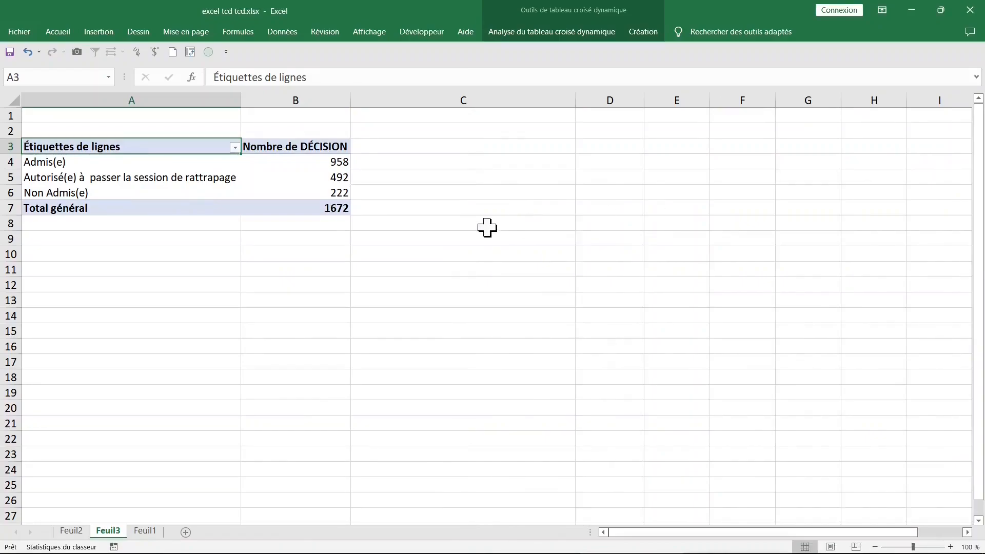
Examine the DÉCISION counts for Admis(e), Autorisé(e) à passer la session de rattrapage and Non Admis(e).
{"action": "left_click", "coordinate": [324, 163]}
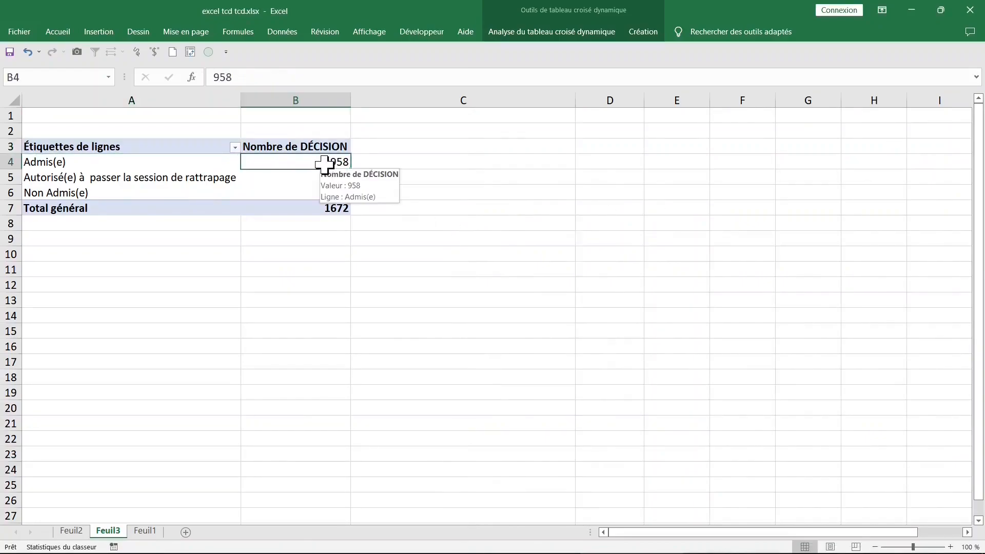
{"action": "left_click", "coordinate": [330, 190]}
{"action": "left_click", "coordinate": [323, 178]}
{"action": "mouse_move", "coordinate": [324, 178]}
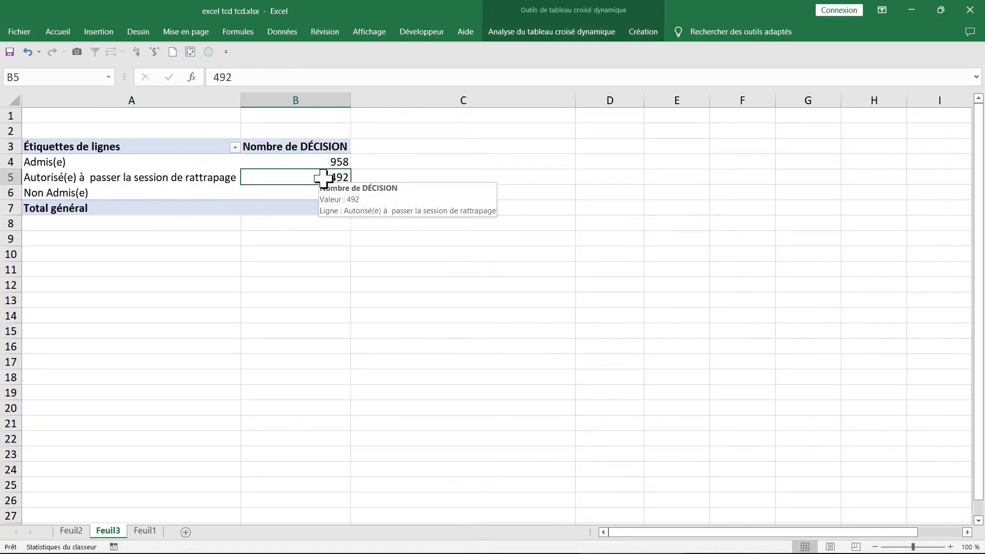
{"action": "left_click_drag", "start_coordinate": [325, 162], "coordinate": [325, 194]}
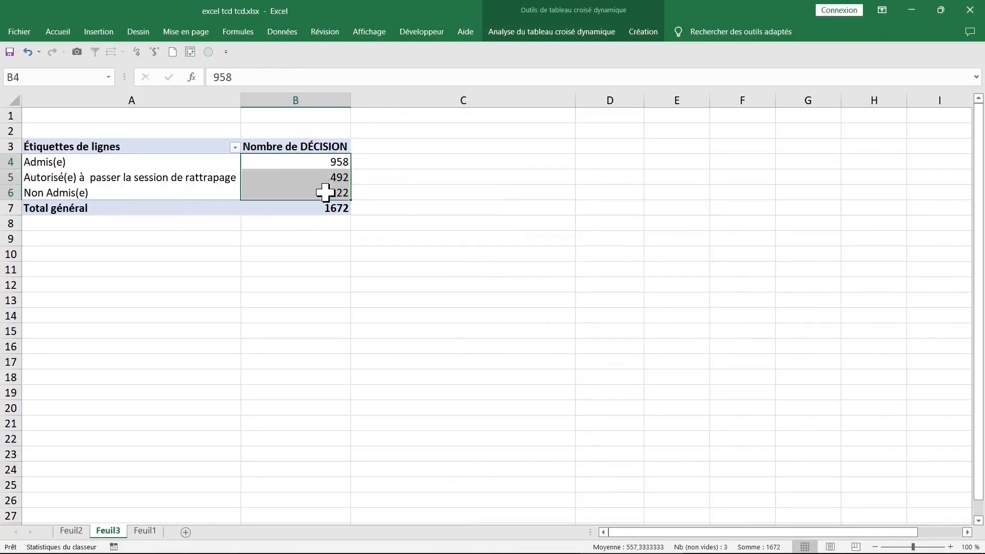
Add DÉCISION to the pivot table's values a second time and close the field list.
{"action": "left_click", "coordinate": [314, 164]}
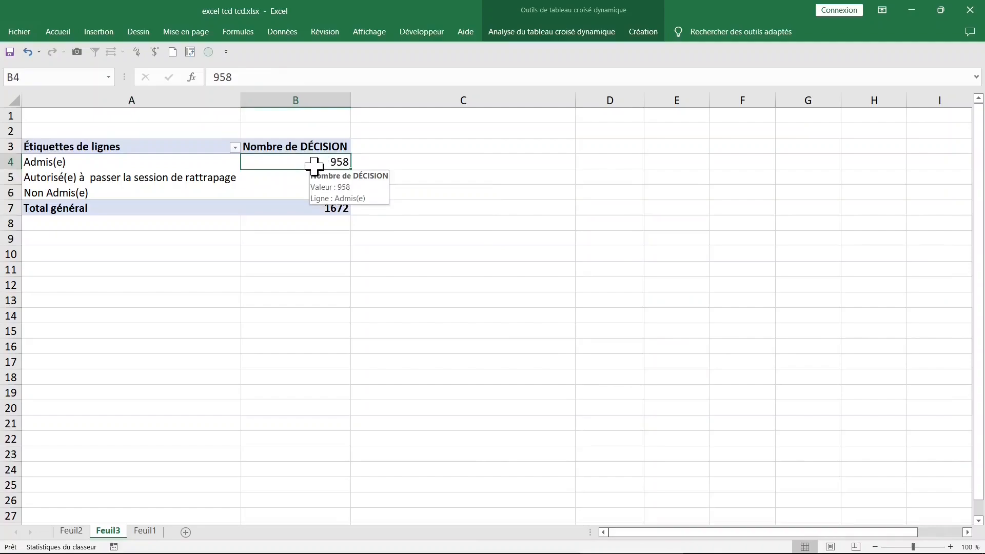
{"action": "right_click", "coordinate": [315, 166]}
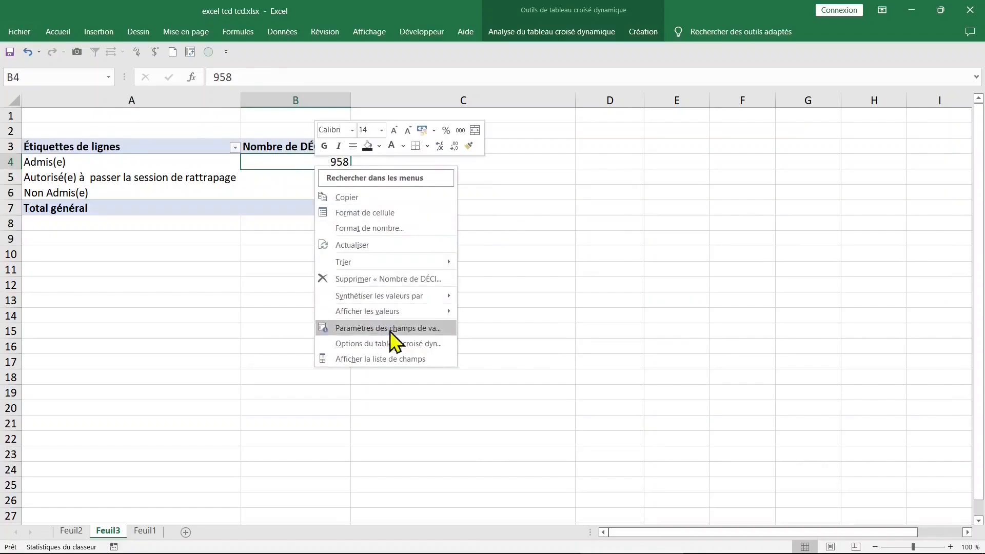
{"action": "left_click", "coordinate": [400, 359]}
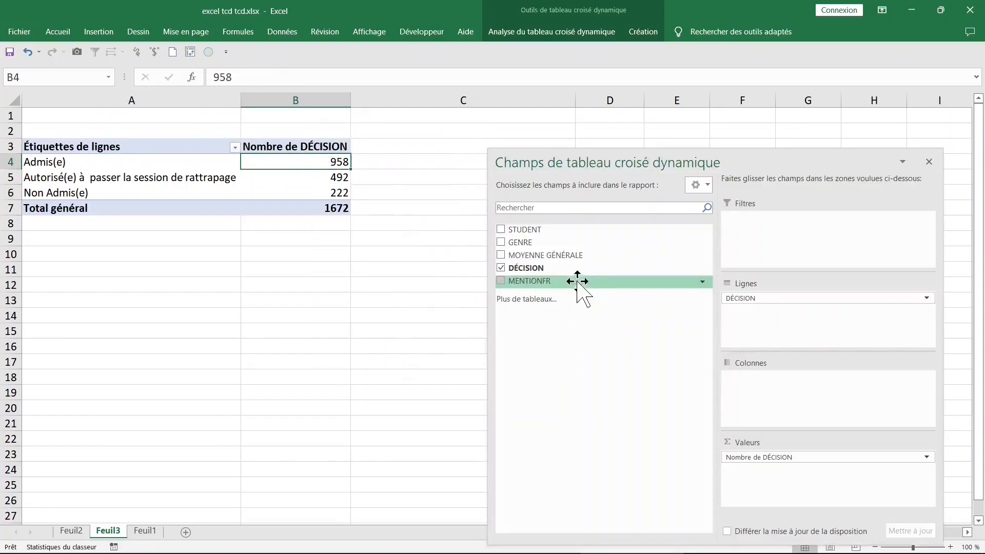
{"action": "left_click_drag", "start_coordinate": [561, 268], "coordinate": [762, 470]}
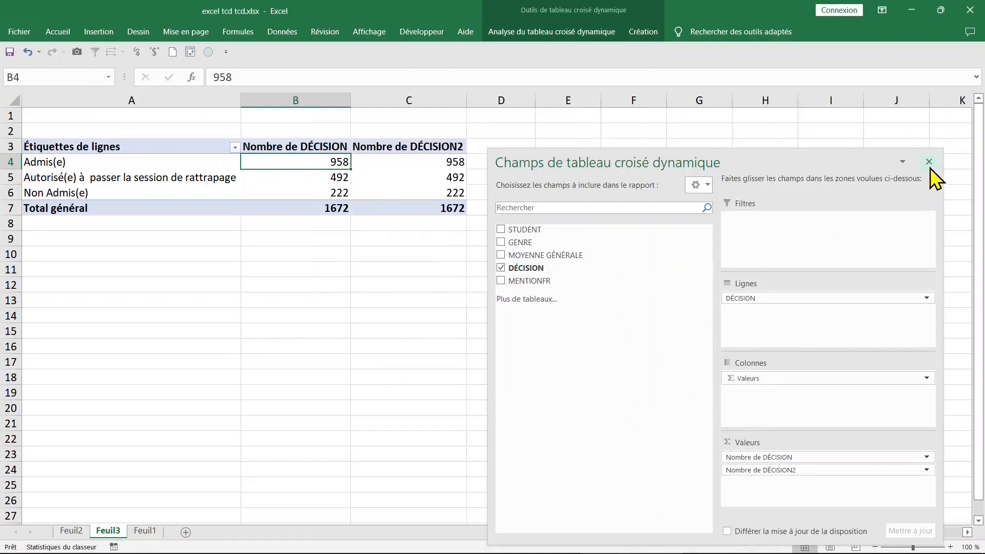
{"action": "left_click", "coordinate": [929, 161]}
Rename the second DÉCISION count column as % and show its values as % du total de la colonne.
{"action": "left_click", "coordinate": [430, 147]}
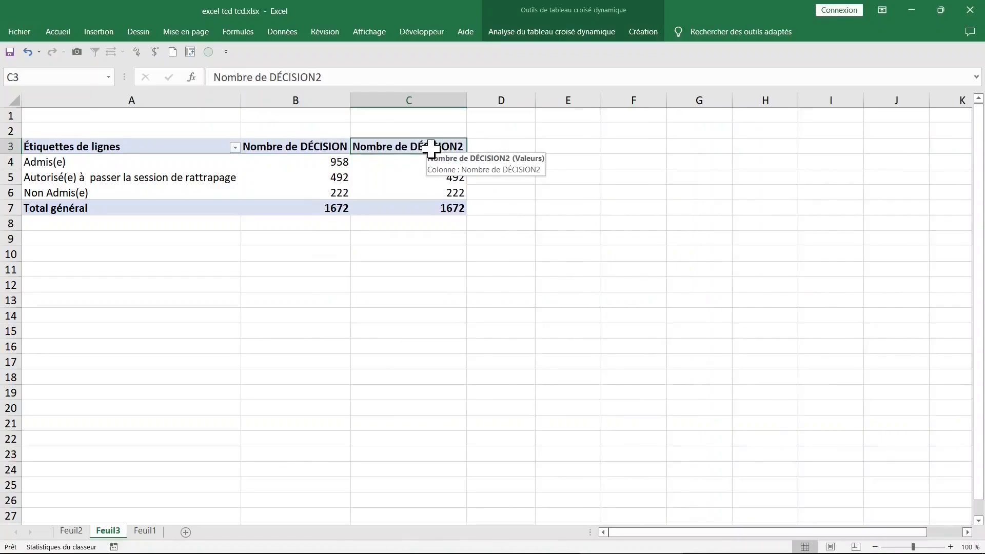
{"action": "type", "text": "%"}
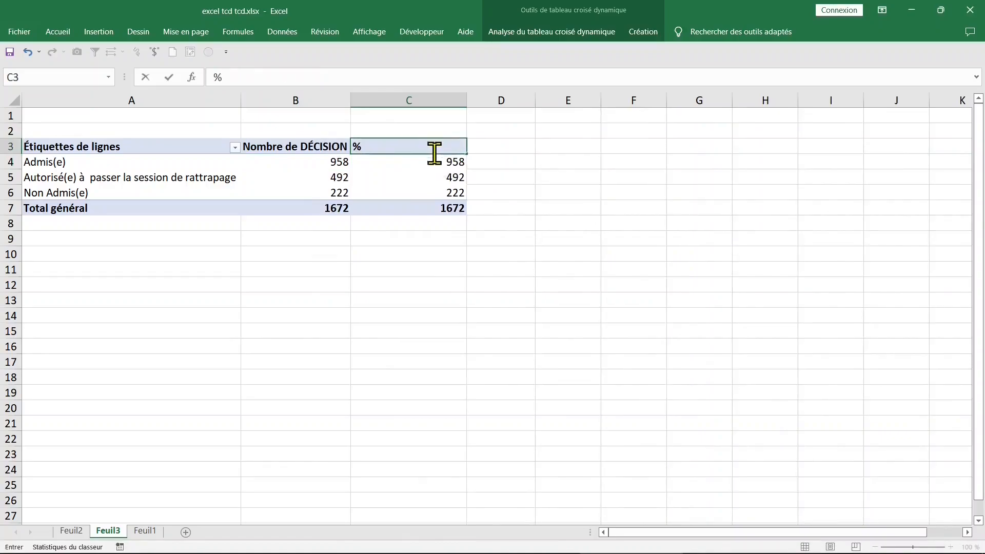
{"action": "key", "text": "Return"}
{"action": "right_click", "coordinate": [425, 167]}
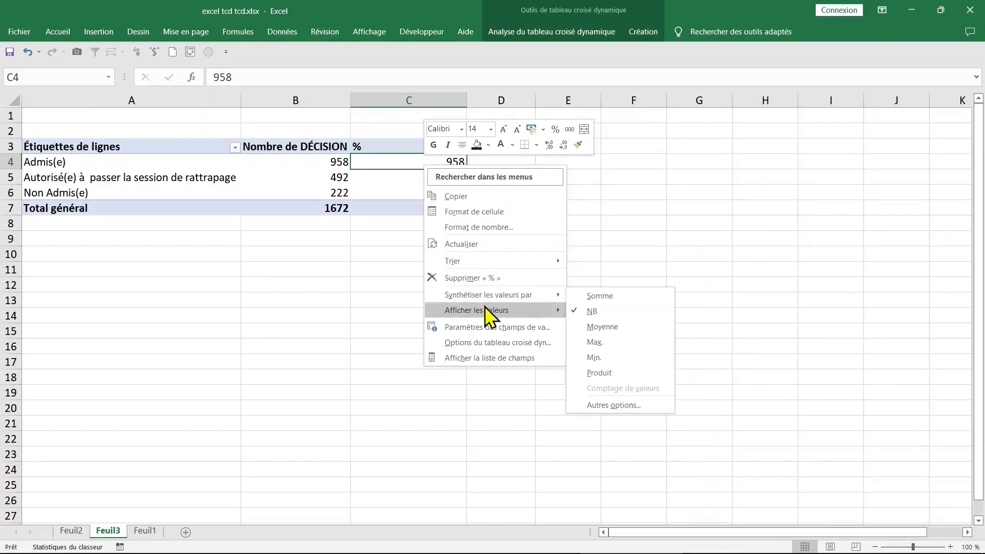
{"action": "mouse_move", "coordinate": [488, 316]}
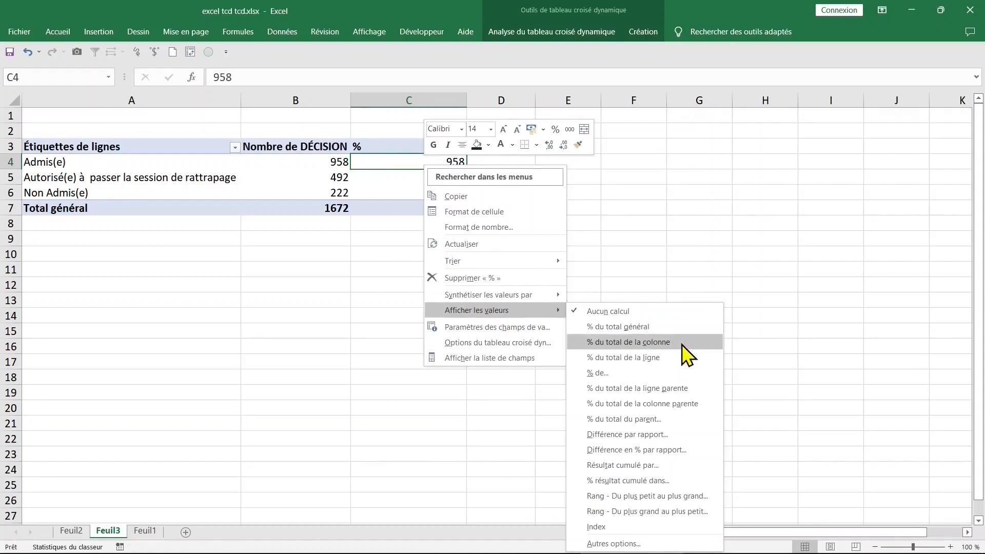
{"action": "left_click", "coordinate": [667, 343]}
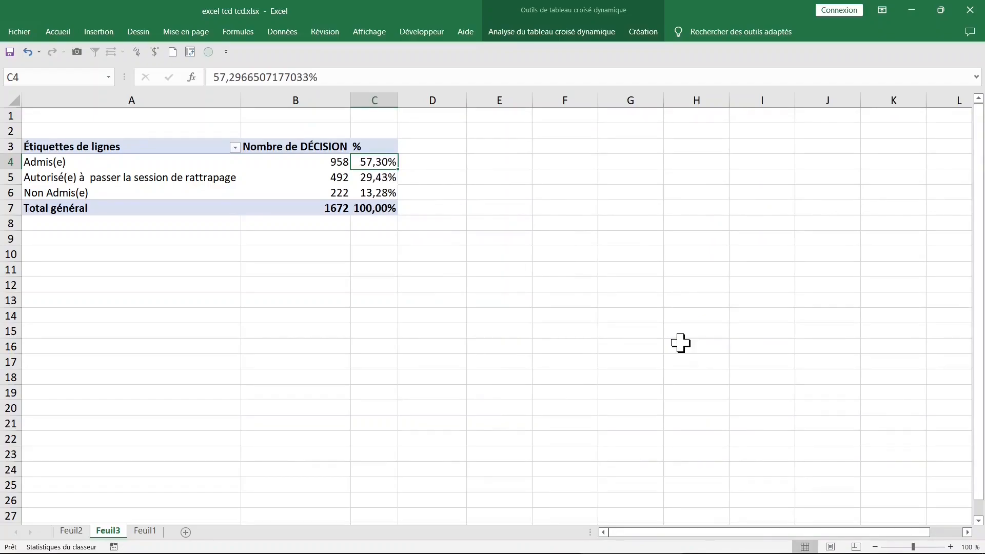
Compare the decision counts for Admis(e) and rattrapage with the student results in Feuil1, and return to Feuil3.
{"action": "left_click", "coordinate": [325, 161]}
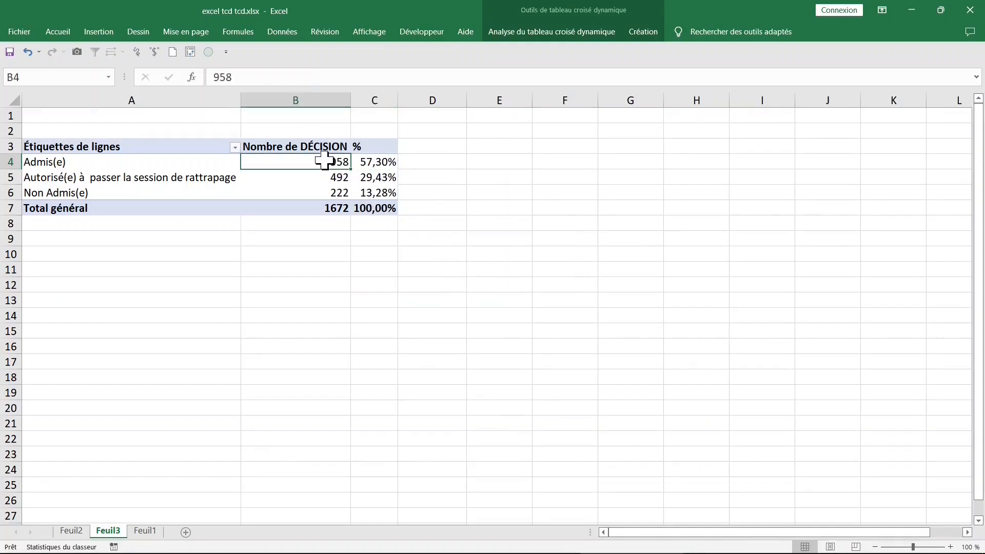
{"action": "left_click", "coordinate": [264, 175]}
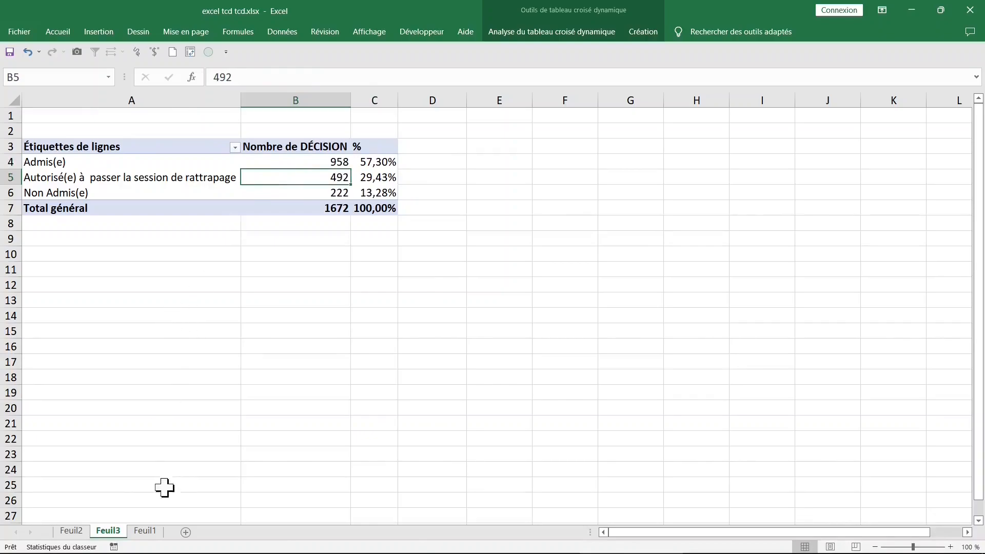
{"action": "left_click", "coordinate": [145, 532]}
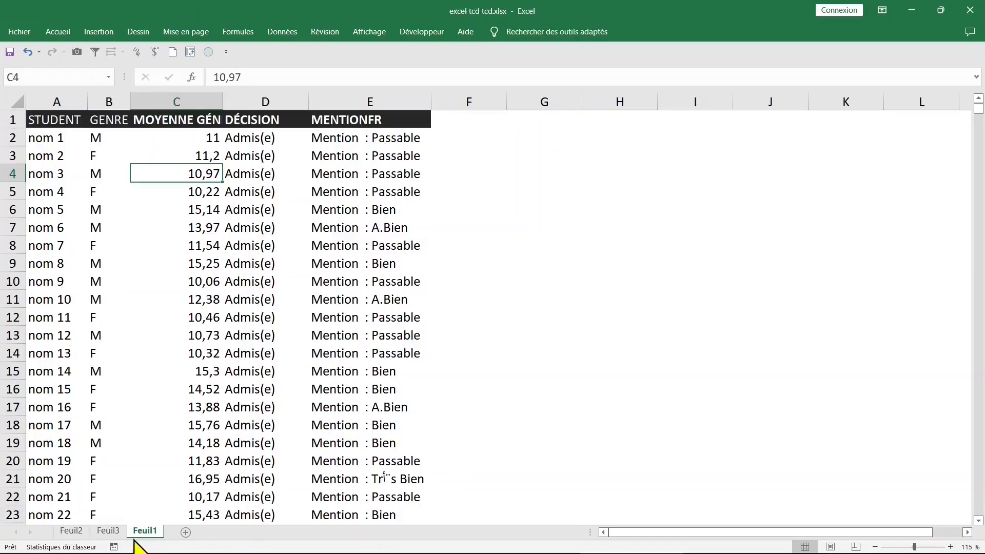
{"action": "left_click", "coordinate": [109, 532]}
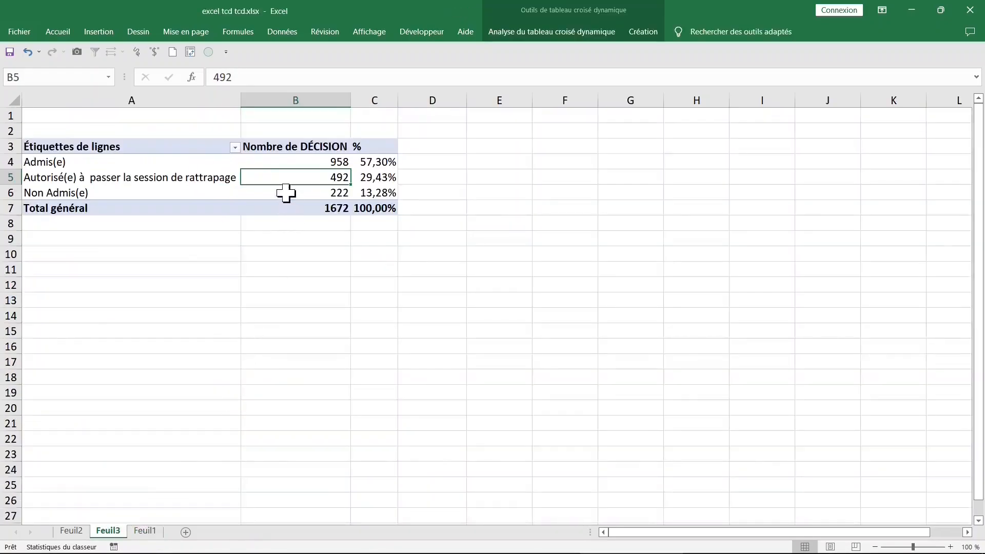
Extract the student records behind the Autorisé(e) à passer la session de rattrapage count to a new sheet, and discard that sheet.
{"action": "mouse_move", "coordinate": [285, 177]}
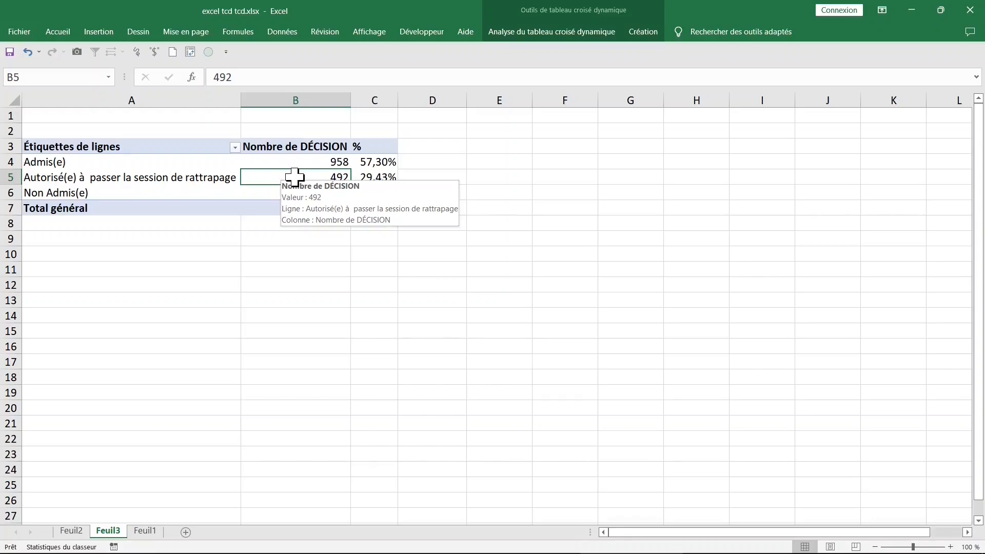
{"action": "double_click", "coordinate": [294, 177]}
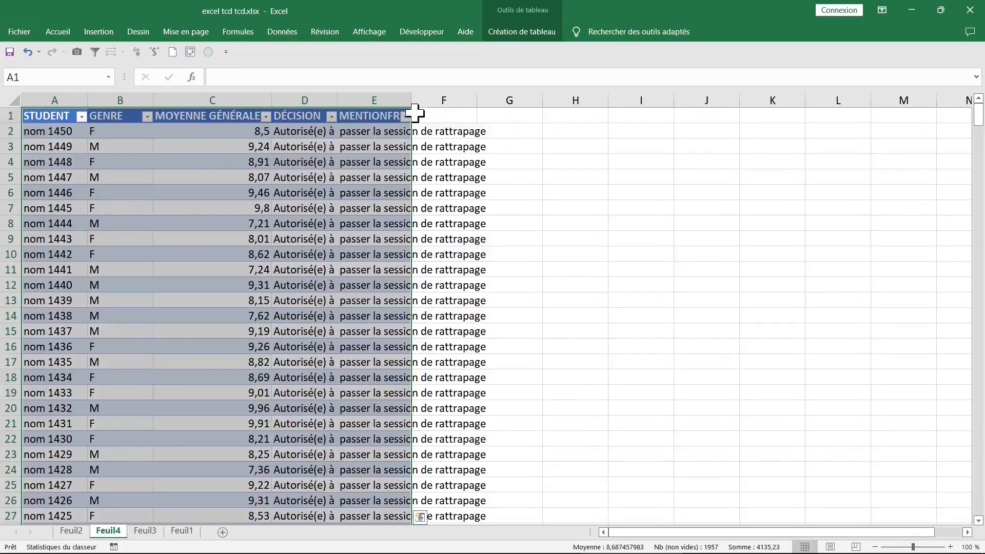
{"action": "double_click", "coordinate": [414, 102]}
{"action": "left_click", "coordinate": [392, 147]}
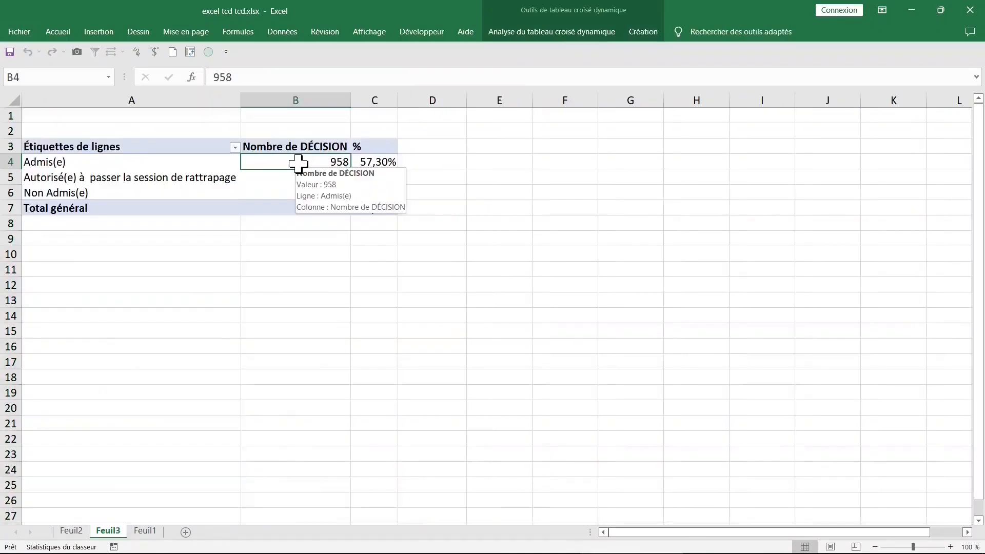
Extract the records behind the Admis(e) count to a new sheet and examine the students' genders and averages.
{"action": "double_click", "coordinate": [298, 163]}
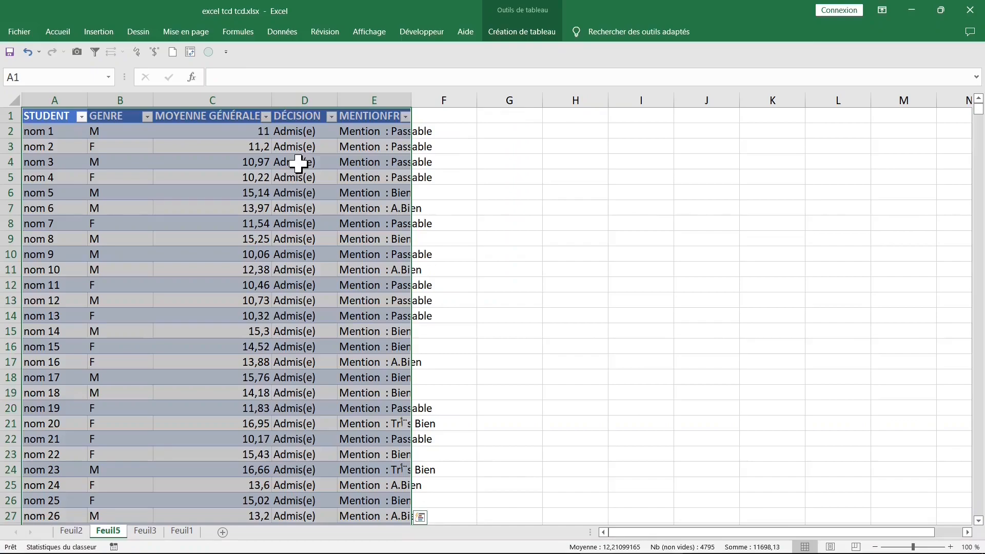
{"action": "double_click", "coordinate": [414, 96]}
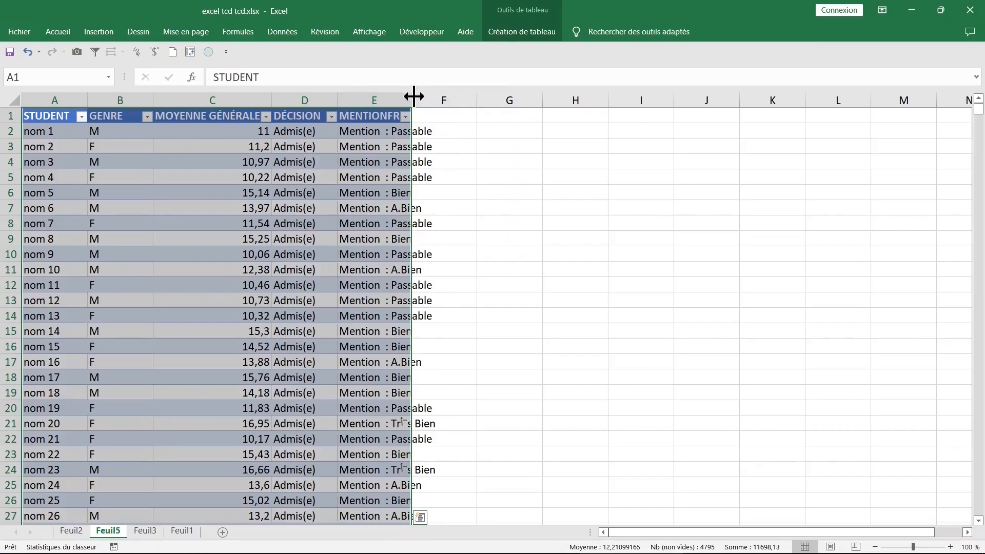
{"action": "left_click", "coordinate": [60, 190]}
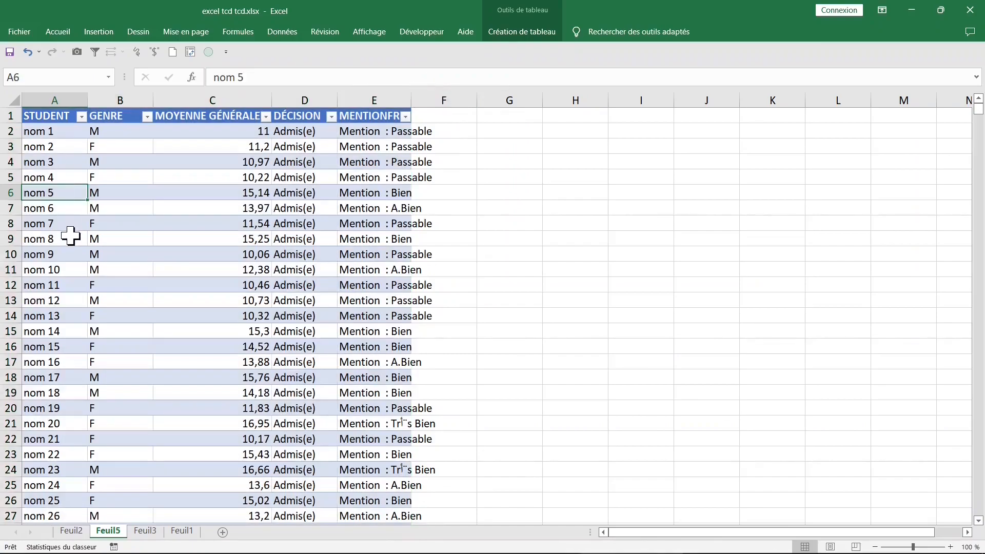
{"action": "left_click", "coordinate": [107, 212]}
{"action": "left_click_drag", "start_coordinate": [242, 132], "coordinate": [237, 347]}
{"action": "left_click", "coordinate": [221, 316]}
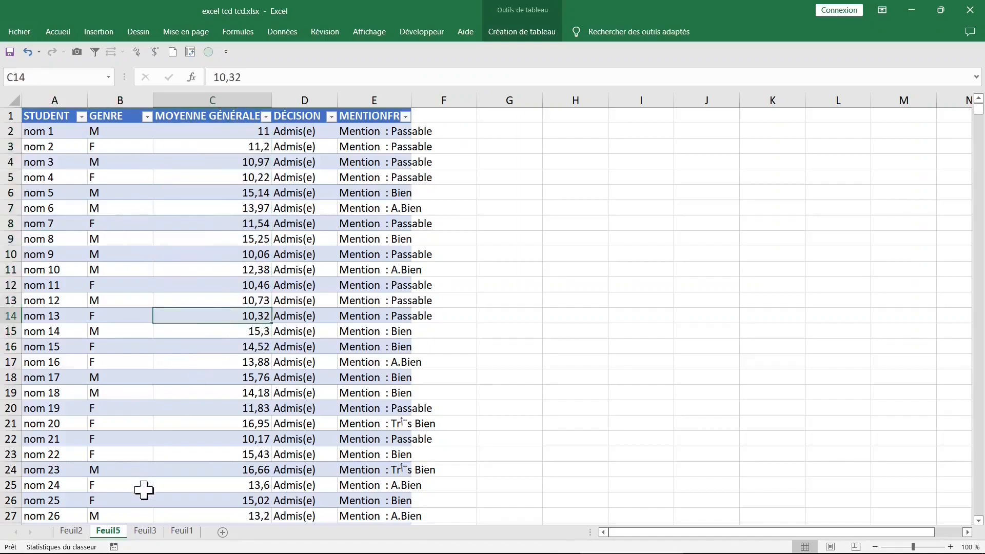
From the pivot table in Feuil3, extract the records behind the Non Admis(e) count to a new sheet, and return to Feuil3.
{"action": "left_click", "coordinate": [145, 531]}
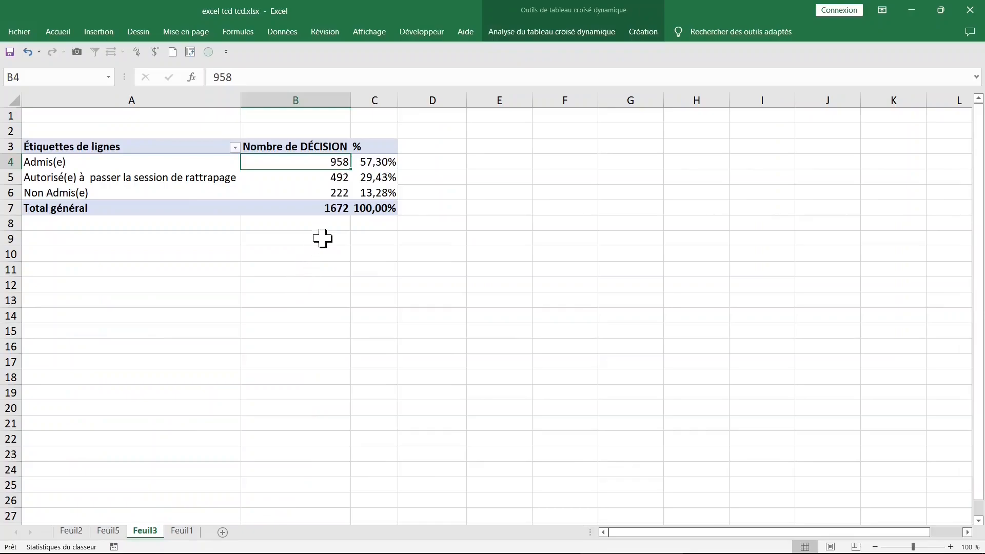
{"action": "left_click", "coordinate": [316, 194]}
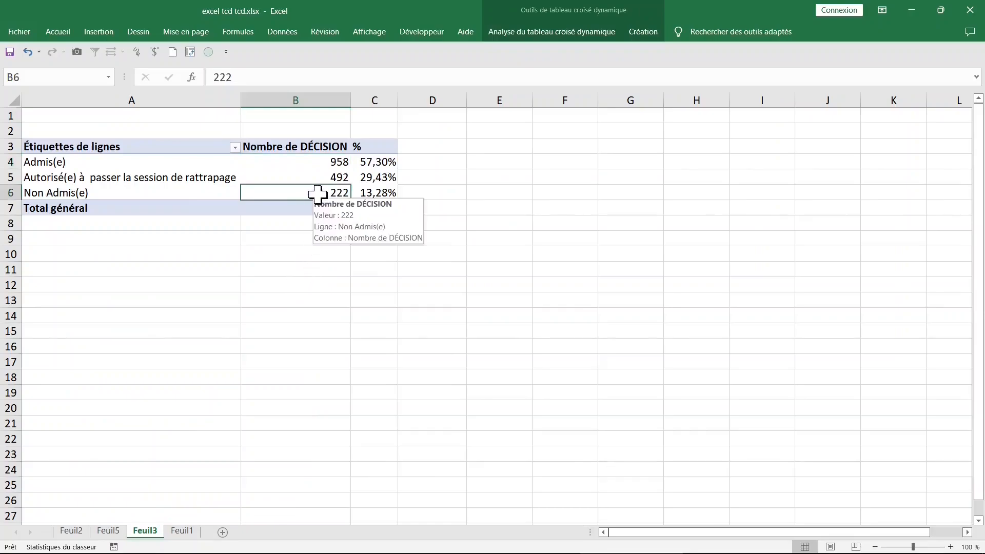
{"action": "double_click", "coordinate": [302, 194]}
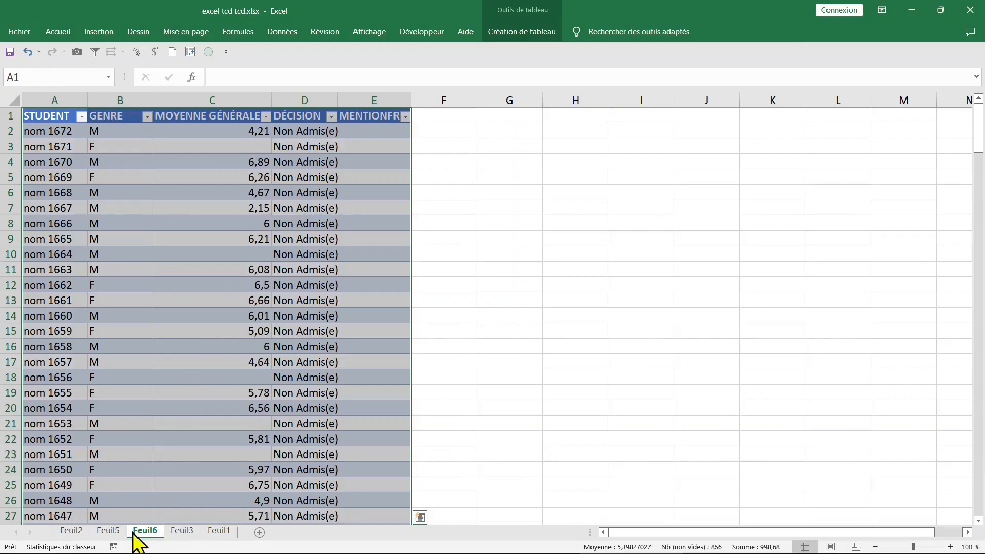
{"action": "left_click", "coordinate": [180, 533]}
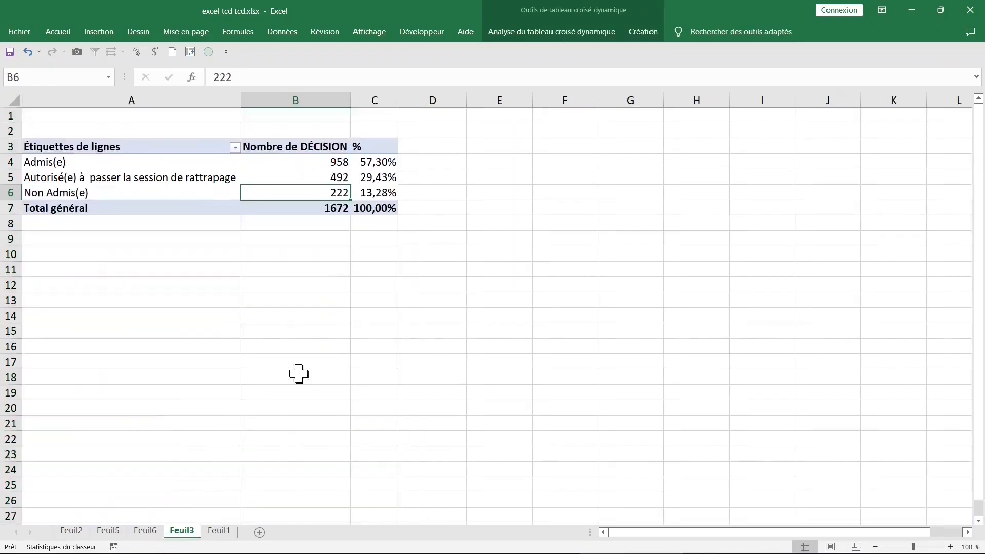
Extract the rattrapage student records to a new sheet again, and delete the detail sheets Feuil5, Feuil6 and Feuil7.
{"action": "left_click", "coordinate": [314, 178]}
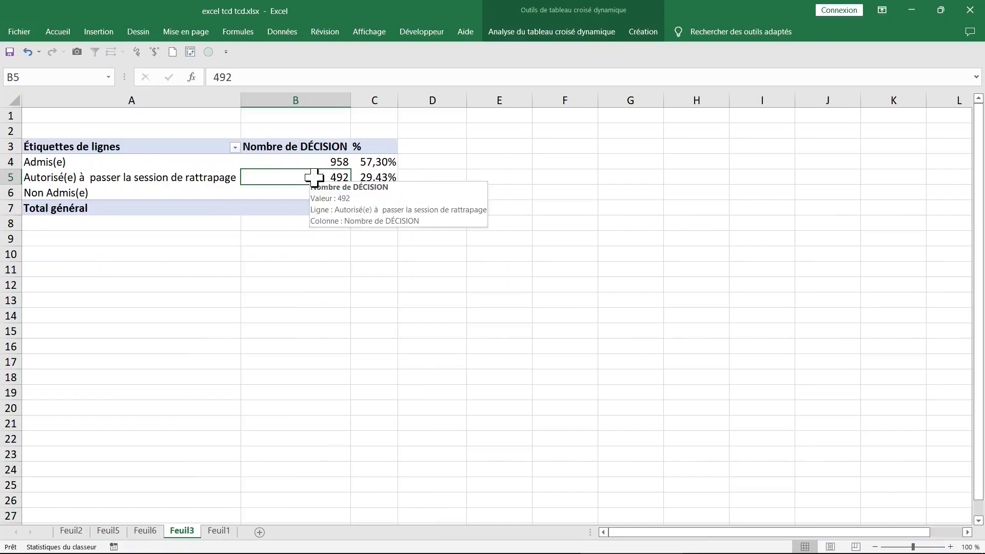
{"action": "double_click", "coordinate": [281, 179]}
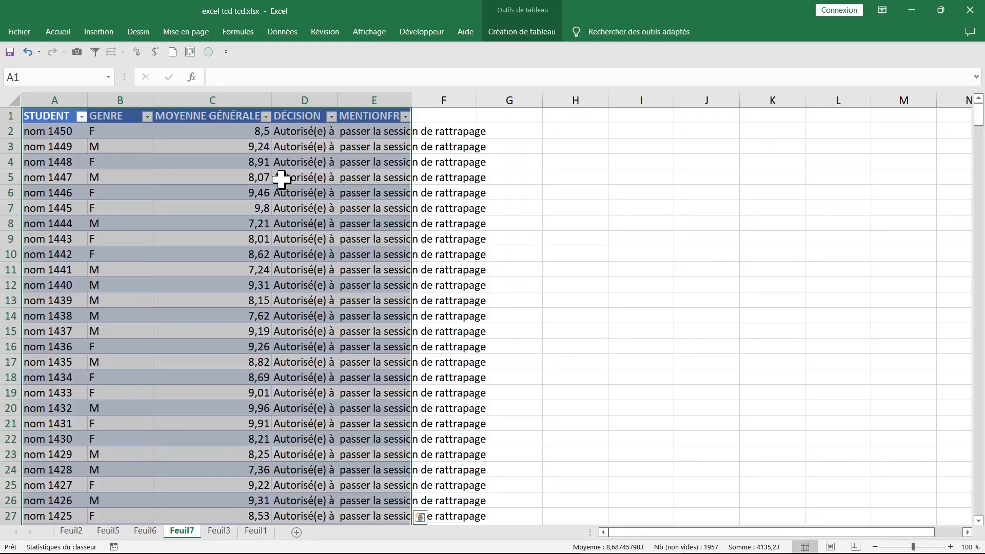
{"action": "left_click", "coordinate": [153, 532]}
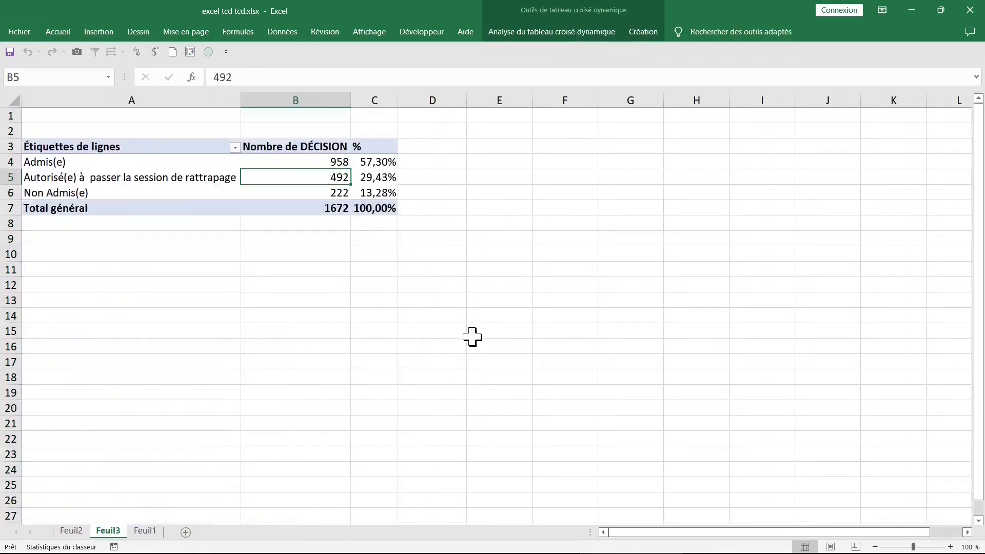
Remove the % field from the pivot table, keeping only the DÉCISION count.
{"action": "left_click_drag", "start_coordinate": [310, 158], "coordinate": [312, 188]}
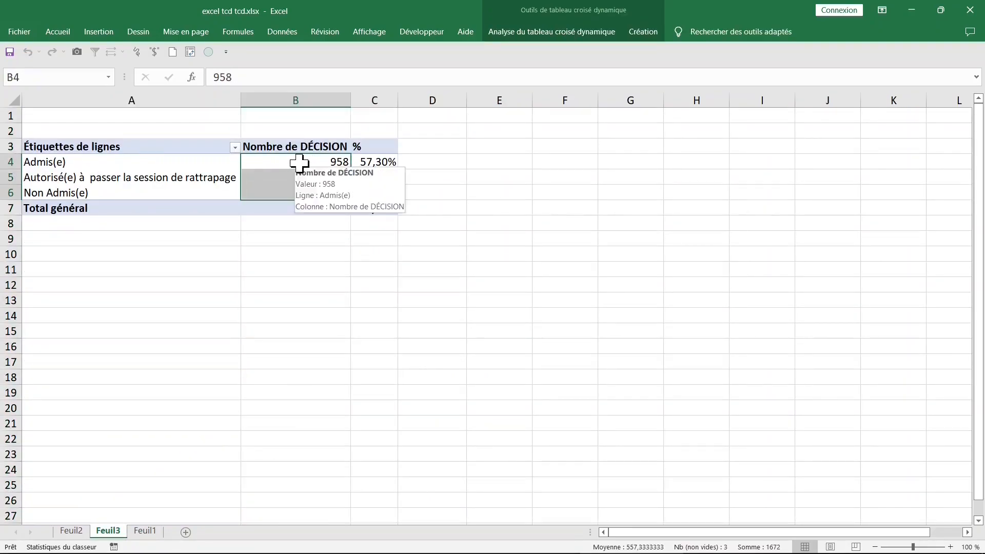
{"action": "left_click", "coordinate": [359, 162]}
{"action": "right_click", "coordinate": [361, 164]}
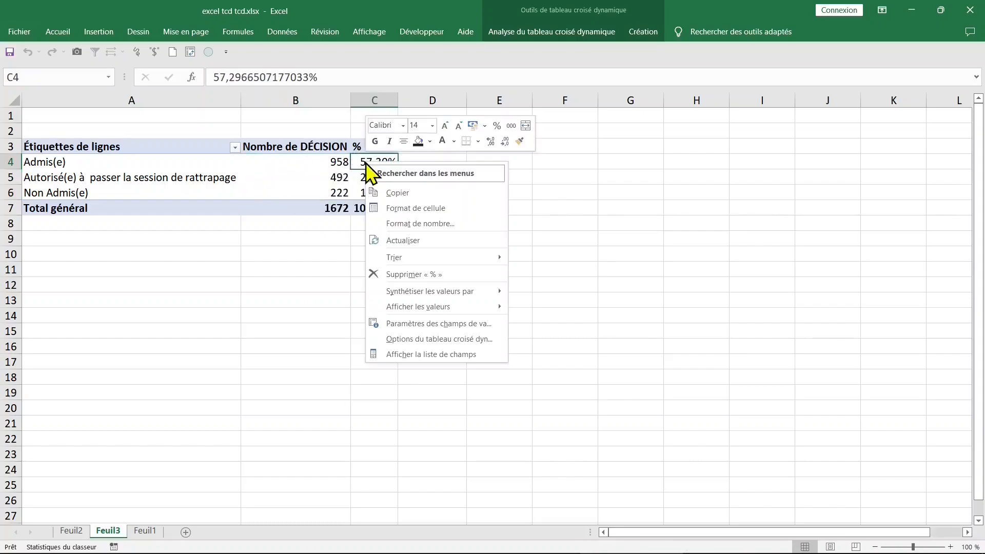
{"action": "left_click", "coordinate": [426, 274]}
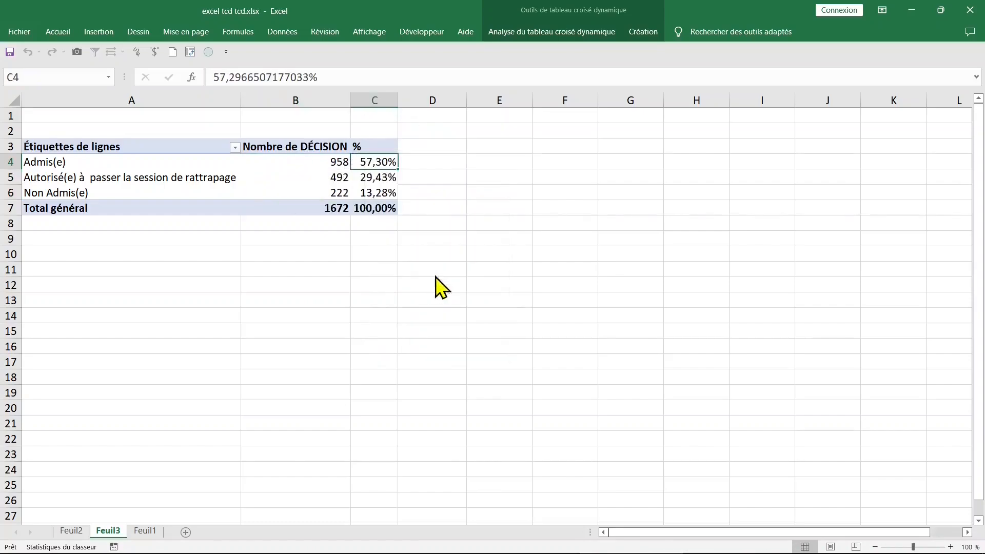
Add GENRE to the pivot table's rows above DÉCISION, move it to the columns, and close the field list.
{"action": "left_click", "coordinate": [298, 165]}
{"action": "right_click", "coordinate": [298, 165]}
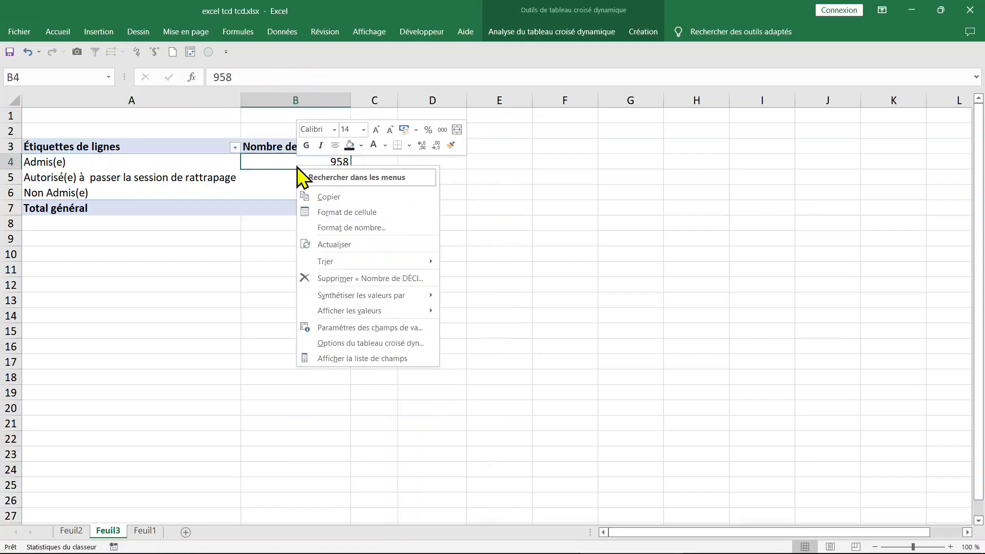
{"action": "left_click", "coordinate": [371, 358]}
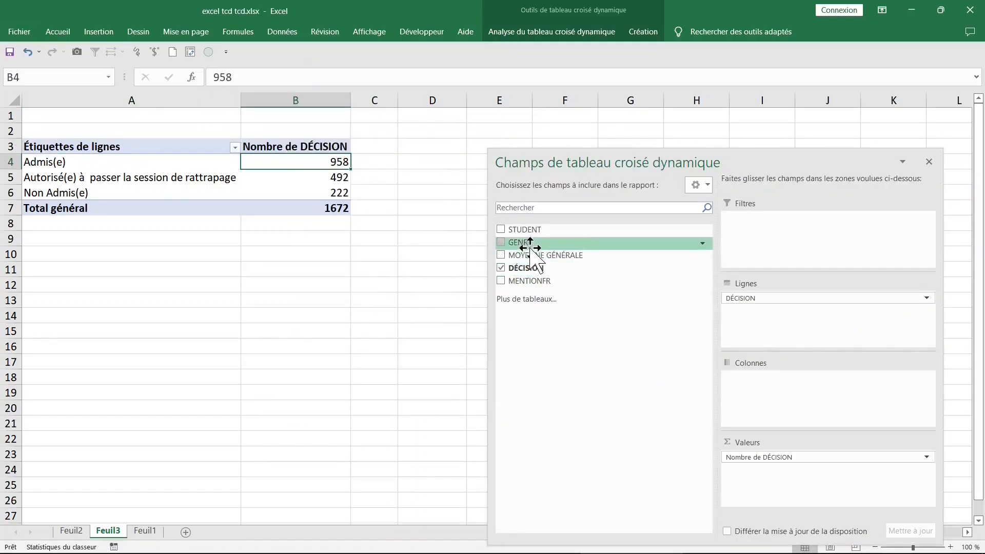
{"action": "left_click_drag", "start_coordinate": [537, 255], "coordinate": [753, 309]}
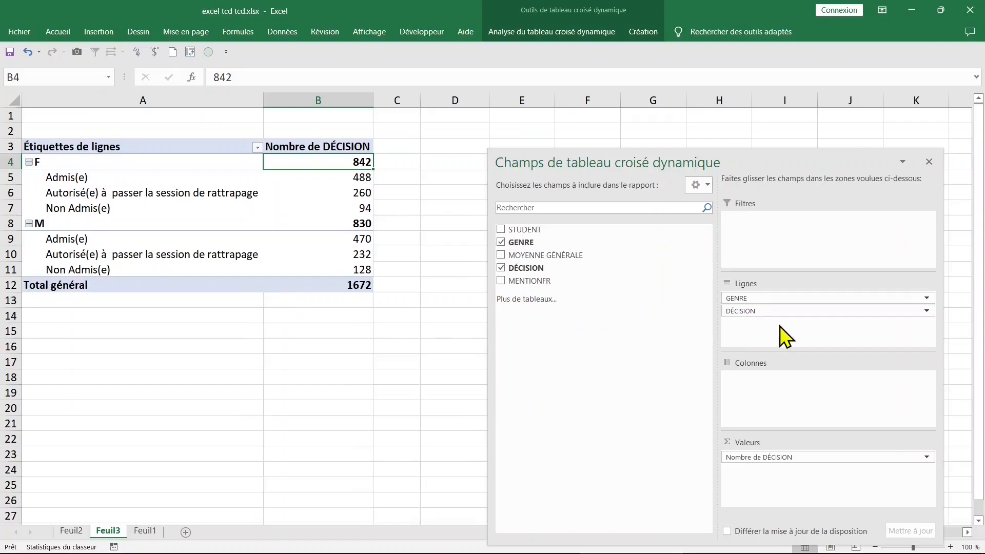
{"action": "left_click_drag", "start_coordinate": [767, 299], "coordinate": [765, 398]}
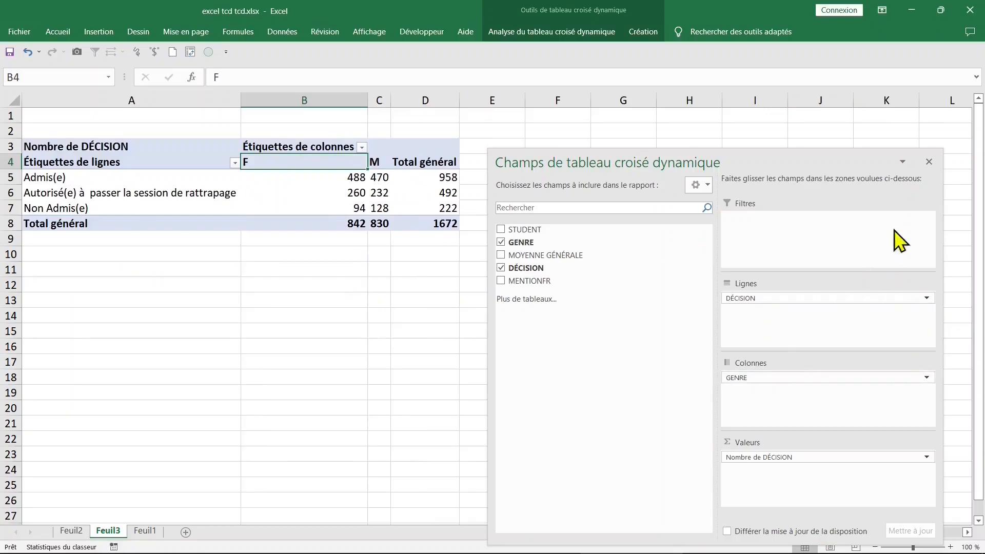
{"action": "left_click", "coordinate": [930, 163]}
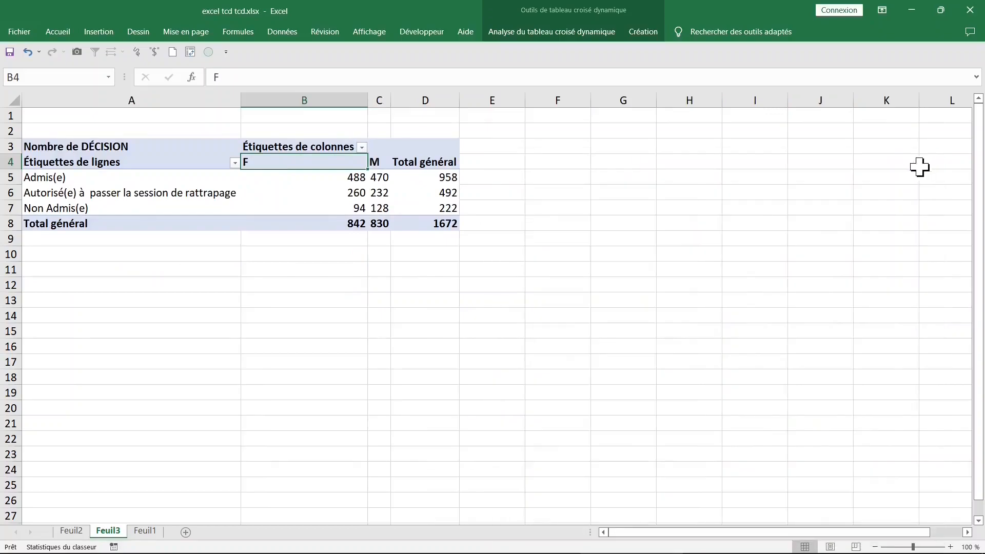
Change the pivot table's report layout to tabular form.
{"action": "left_click", "coordinate": [548, 34]}
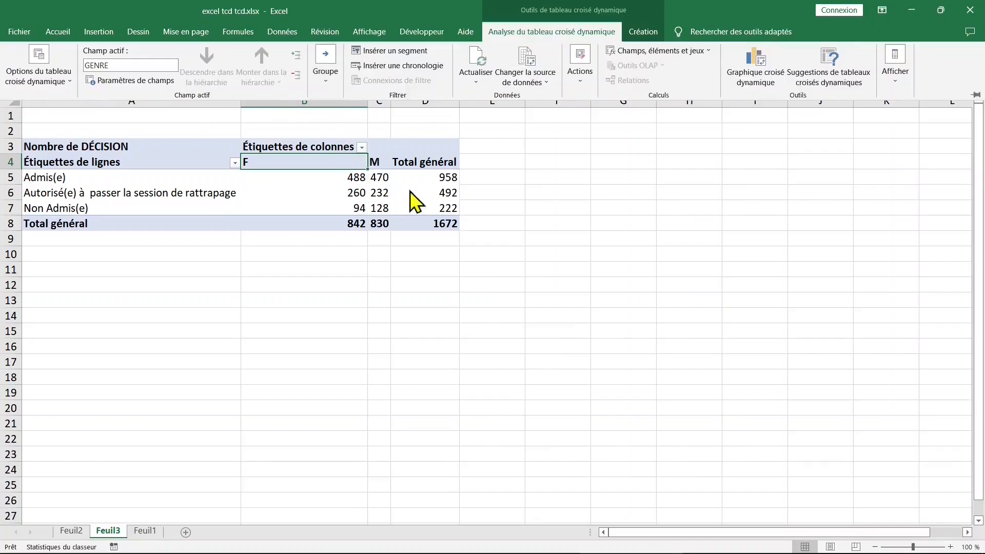
{"action": "left_click", "coordinate": [645, 33]}
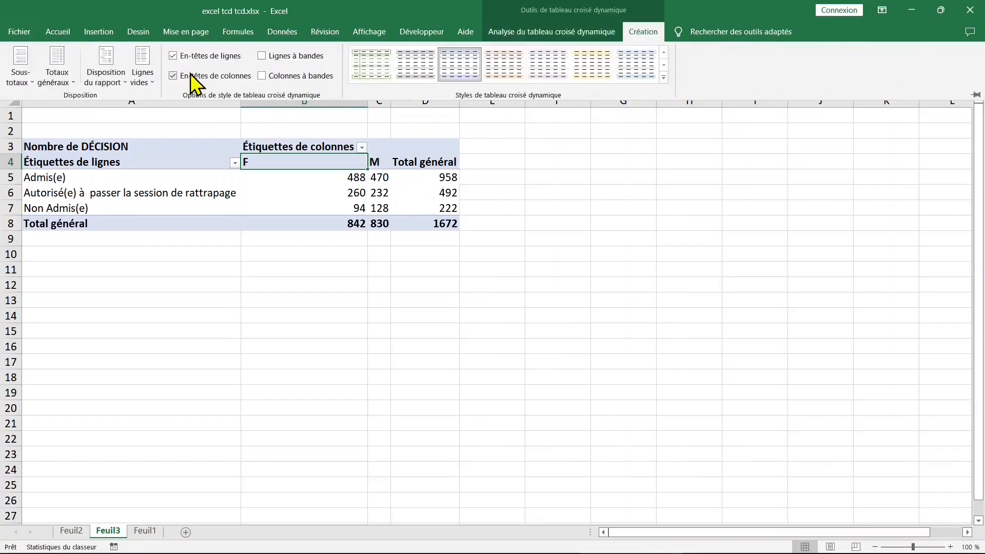
{"action": "left_click", "coordinate": [106, 82]}
{"action": "left_click", "coordinate": [158, 161]}
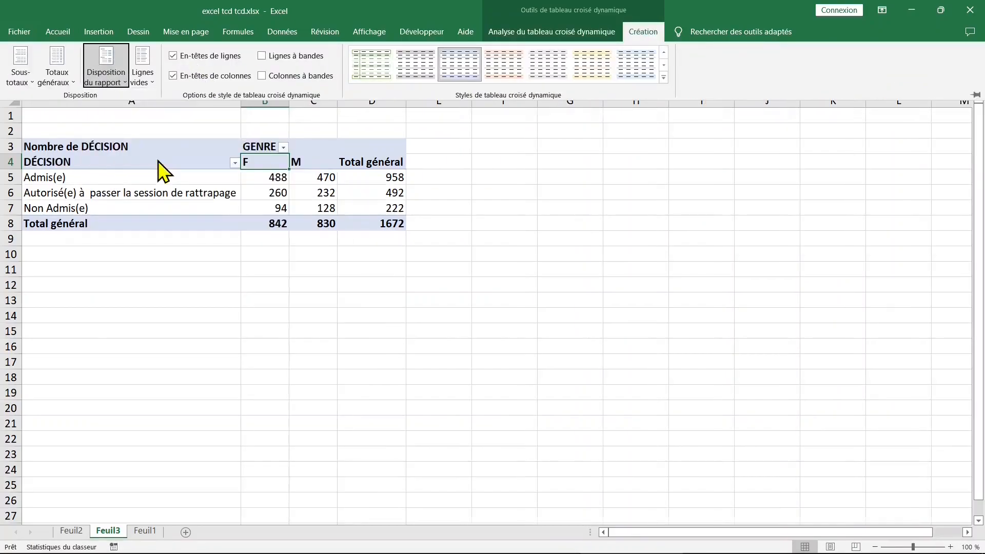
Extract the records behind the female Admis(e) count to a new sheet, and delete that detail sheet.
{"action": "left_click", "coordinate": [269, 179]}
{"action": "left_click", "coordinate": [269, 180]}
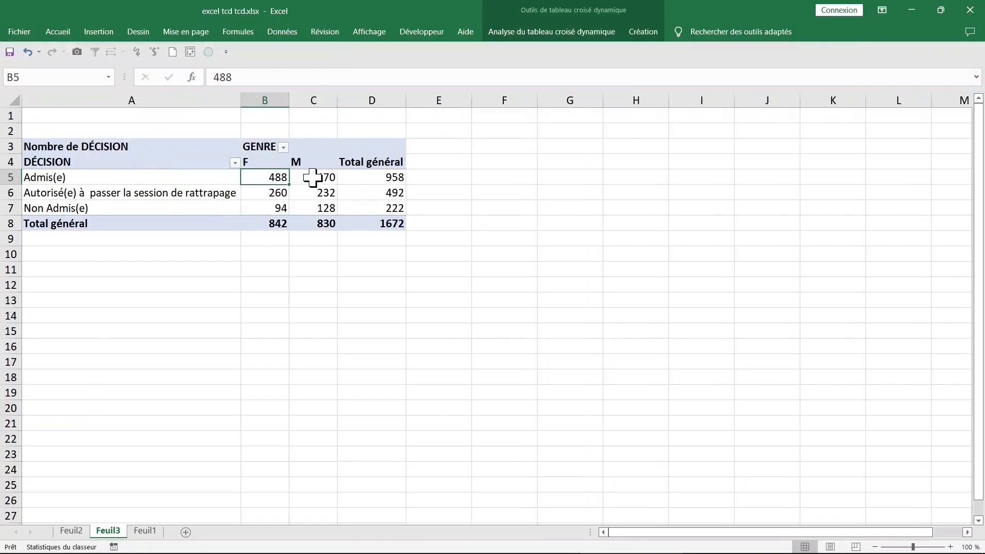
{"action": "left_click", "coordinate": [313, 177]}
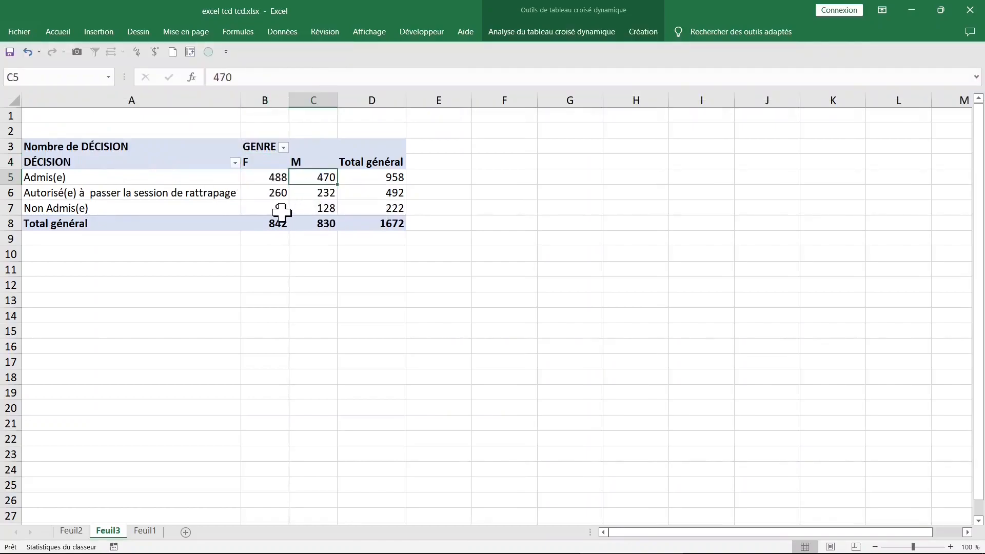
{"action": "left_click", "coordinate": [266, 180]}
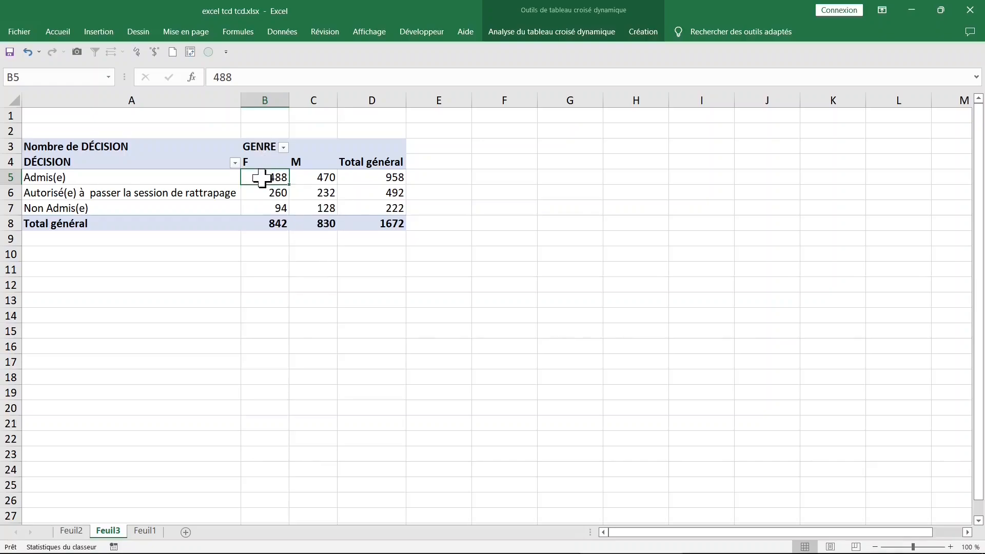
{"action": "double_click", "coordinate": [262, 178]}
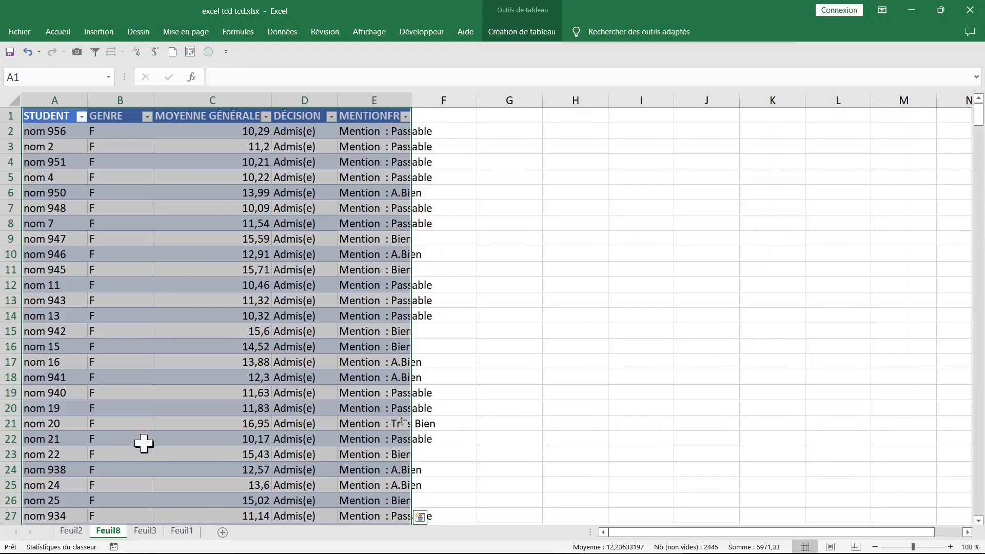
{"action": "right_click", "coordinate": [121, 536]}
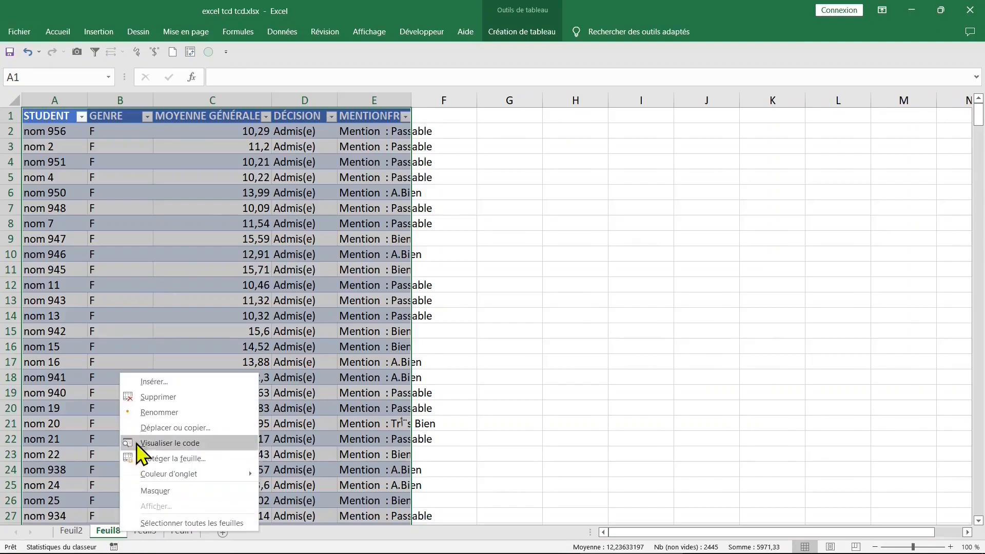
{"action": "left_click", "coordinate": [164, 395]}
{"action": "left_click", "coordinate": [465, 319]}
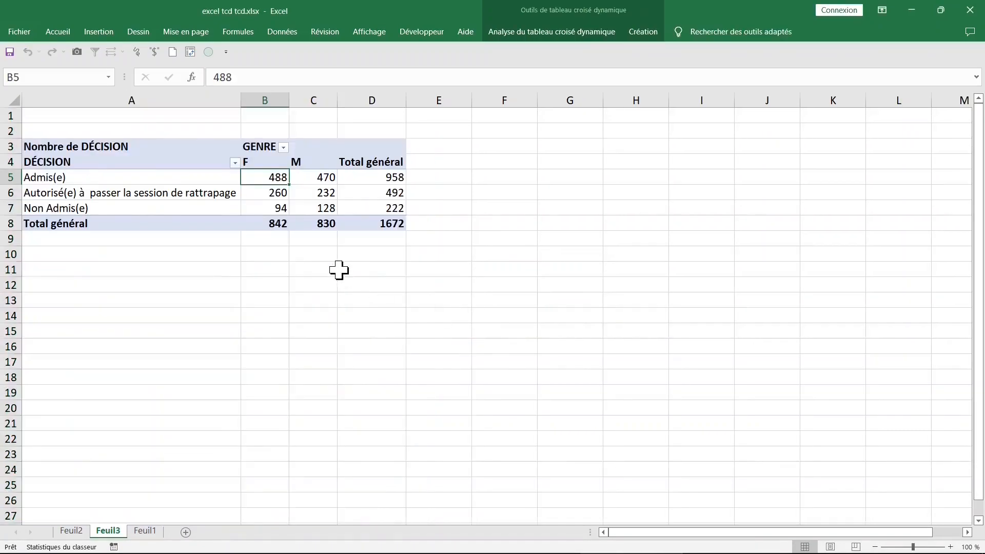
Extract the records behind the male Admis(e) count to a new sheet, and delete that detail sheet.
{"action": "left_click", "coordinate": [314, 162]}
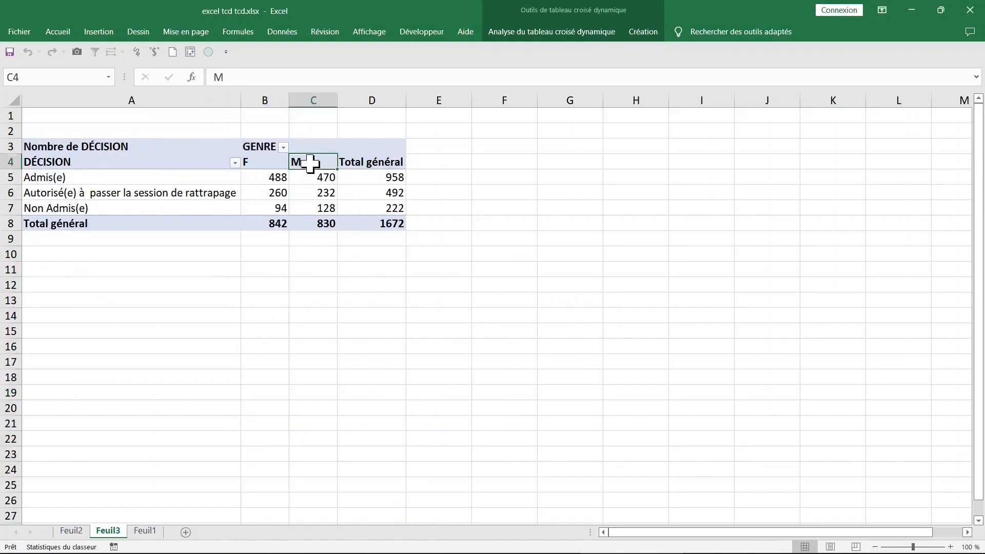
{"action": "left_click", "coordinate": [320, 206]}
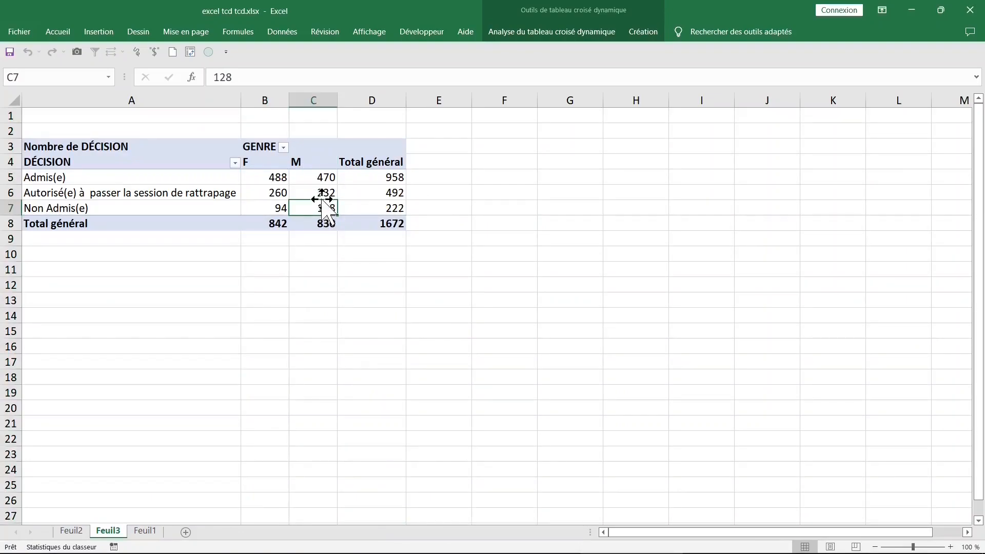
{"action": "left_click", "coordinate": [316, 194]}
{"action": "mouse_move", "coordinate": [321, 178]}
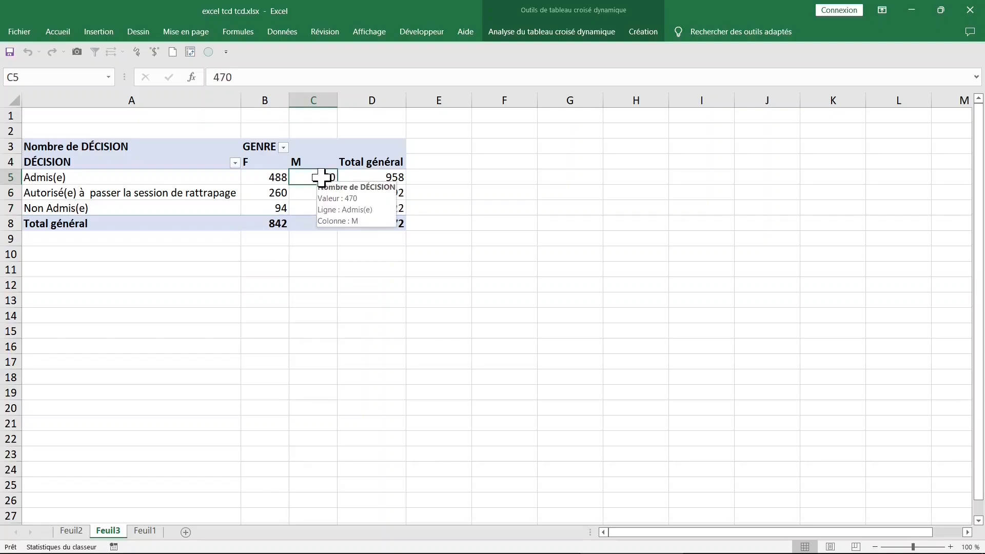
{"action": "double_click", "coordinate": [321, 178]}
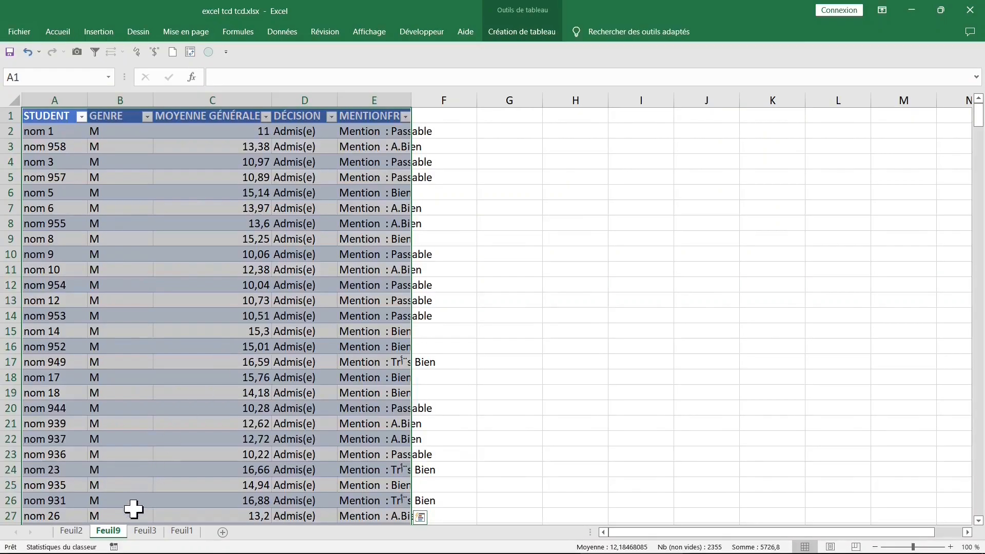
{"action": "right_click", "coordinate": [116, 530]}
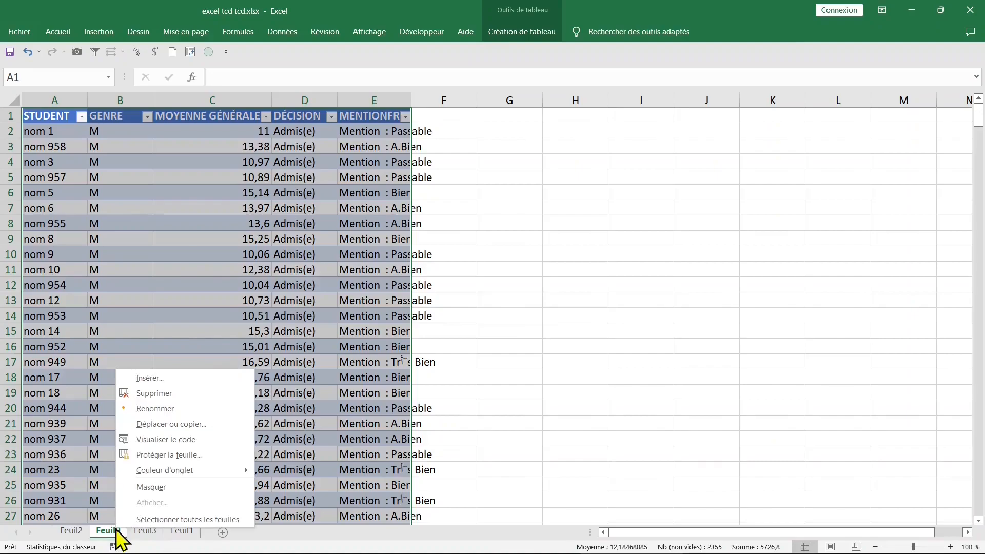
{"action": "left_click", "coordinate": [164, 399]}
{"action": "left_click", "coordinate": [464, 320]}
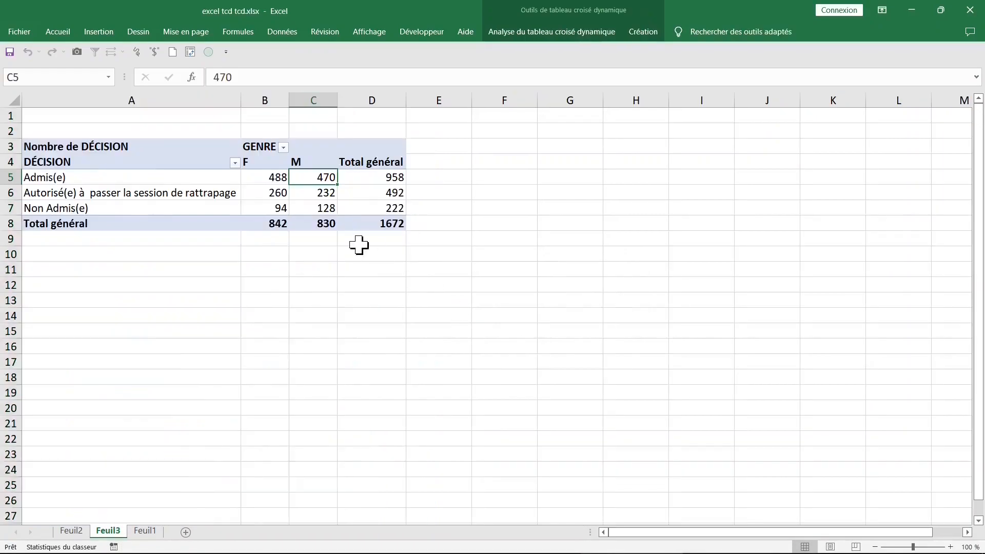
Add MENTIONFR to the pivot table's rows and move DÉCISION to the report filter.
{"action": "left_click", "coordinate": [268, 176]}
{"action": "right_click", "coordinate": [268, 177]}
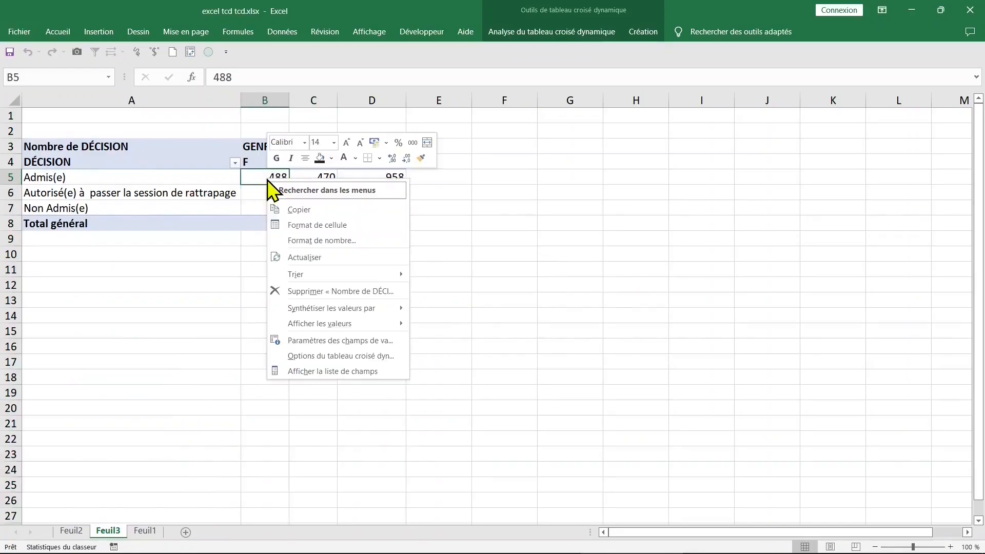
{"action": "left_click", "coordinate": [333, 372]}
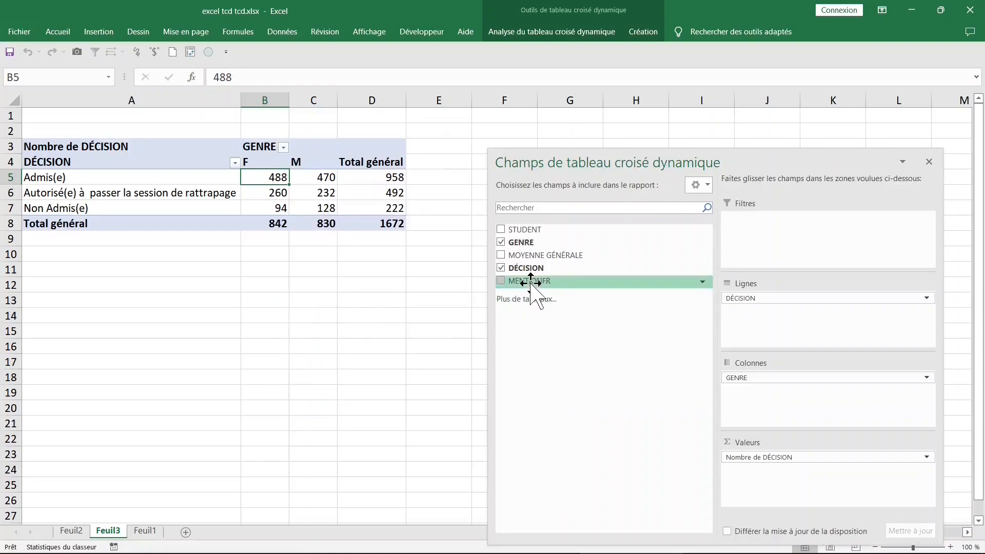
{"action": "left_click", "coordinate": [505, 282]}
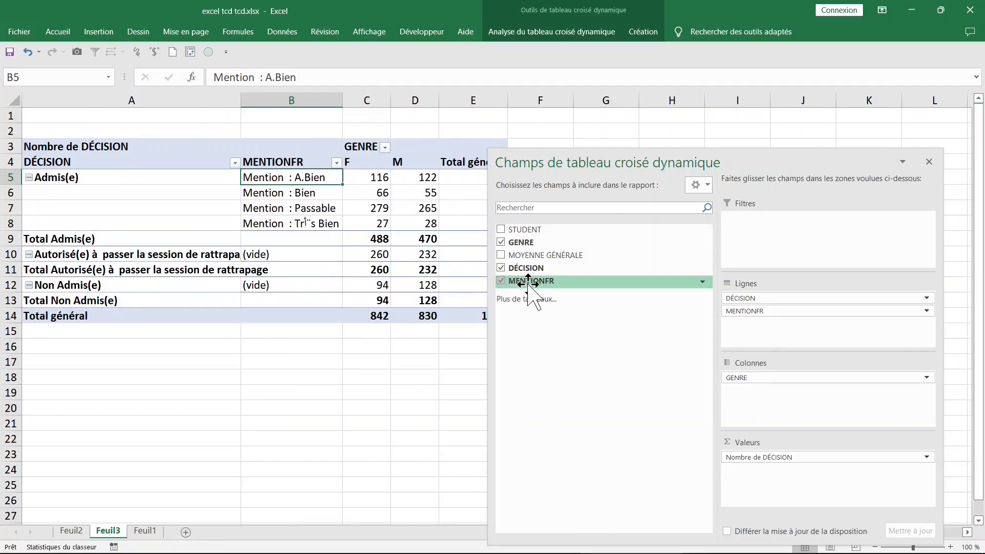
{"action": "left_click_drag", "start_coordinate": [529, 284], "coordinate": [775, 250]}
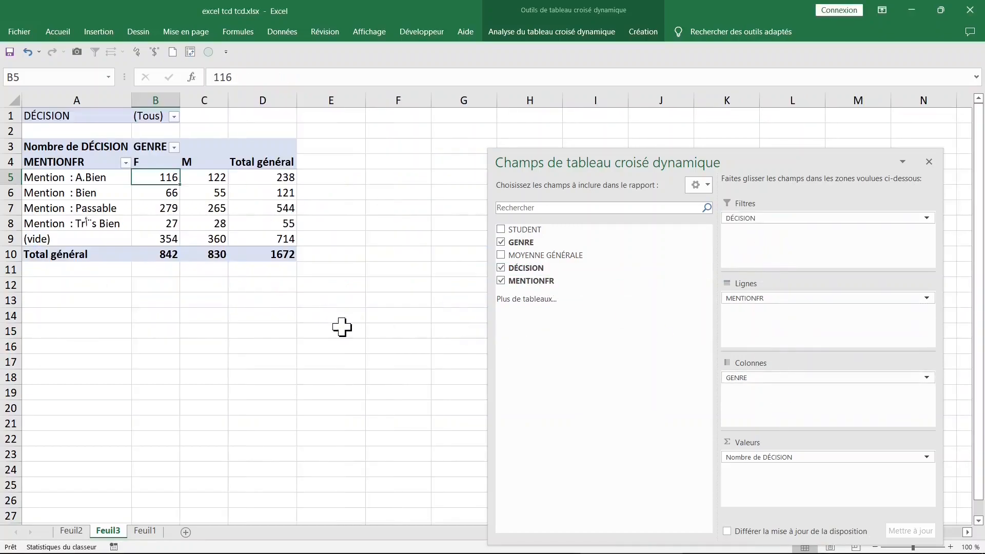
Filter the pivot table by DÉCISION to show only Admis(e).
{"action": "left_click", "coordinate": [175, 117]}
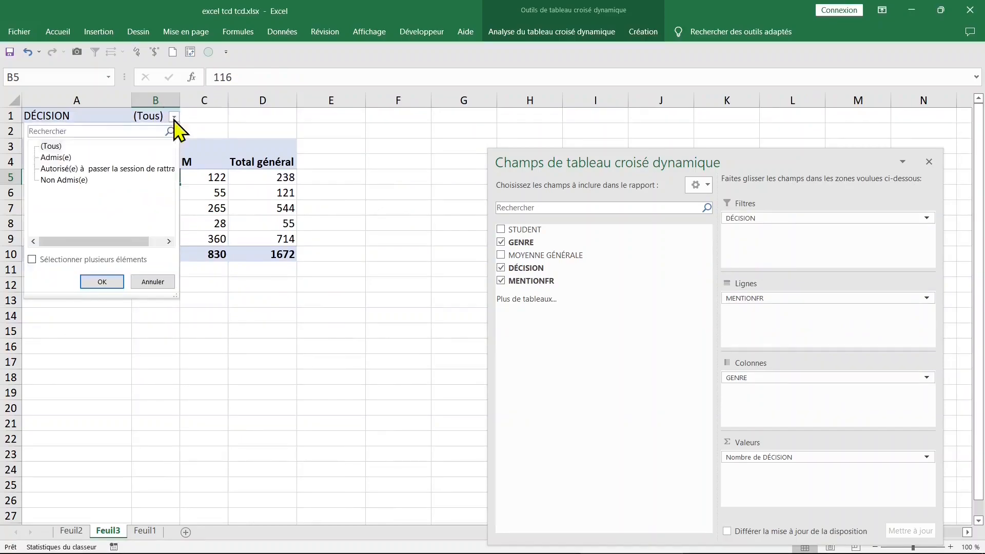
{"action": "left_click", "coordinate": [67, 158]}
{"action": "left_click", "coordinate": [105, 283]}
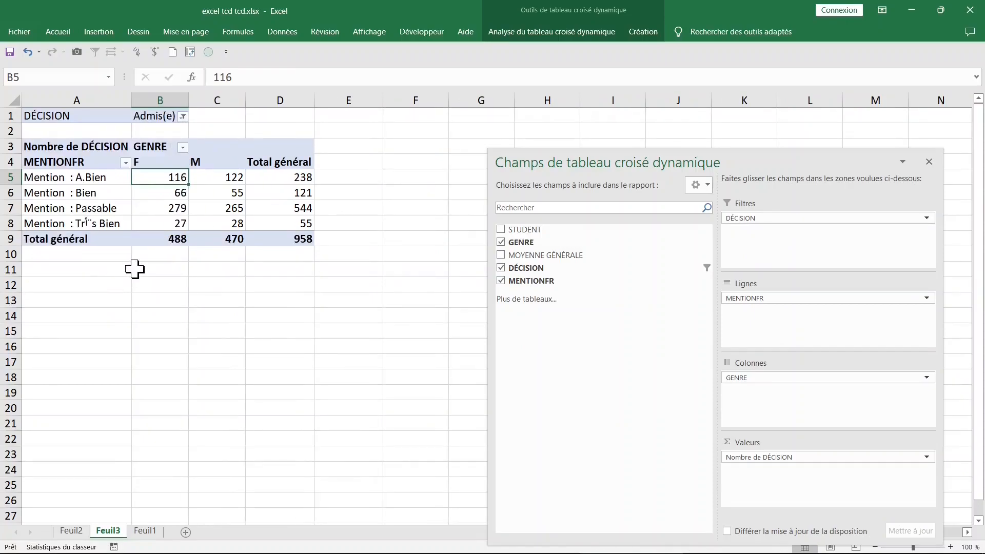
Examine the counts for each mention by gender and in total for the admitted students.
{"action": "left_click", "coordinate": [105, 224]}
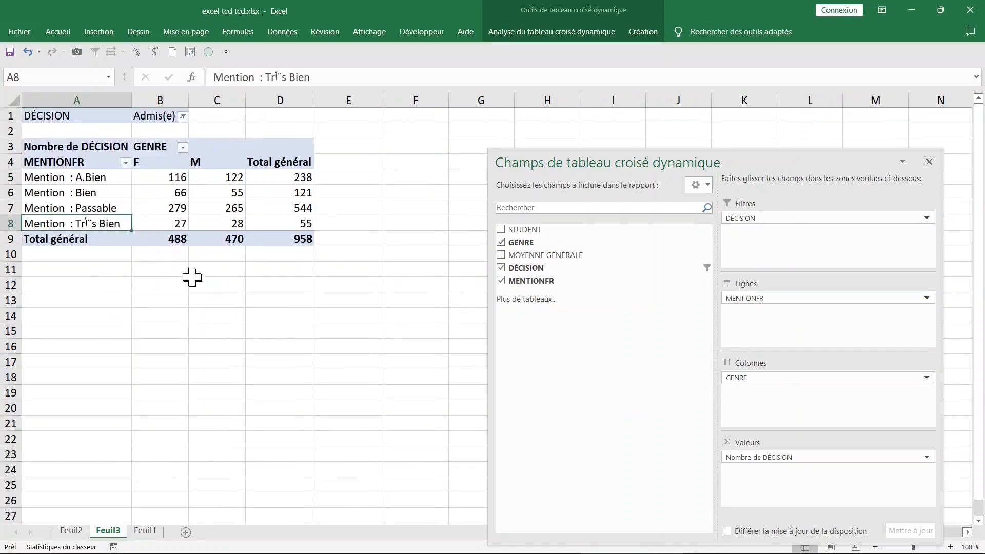
{"action": "left_click", "coordinate": [201, 285]}
{"action": "left_click", "coordinate": [125, 209]}
{"action": "left_click", "coordinate": [177, 210]}
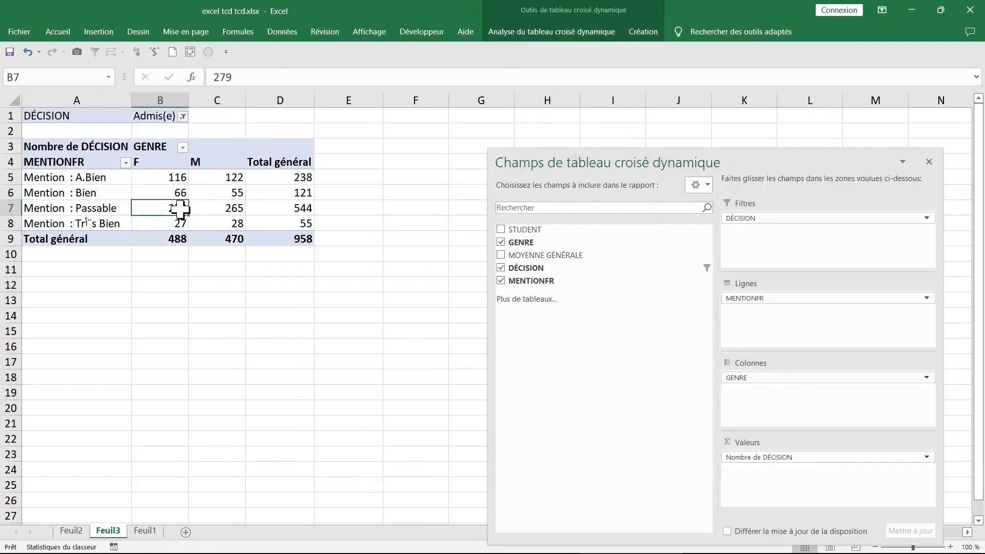
{"action": "left_click", "coordinate": [107, 181]}
{"action": "left_click", "coordinate": [107, 194]}
{"action": "left_click", "coordinate": [110, 204]}
{"action": "left_click", "coordinate": [202, 192]}
{"action": "left_click", "coordinate": [251, 213]}
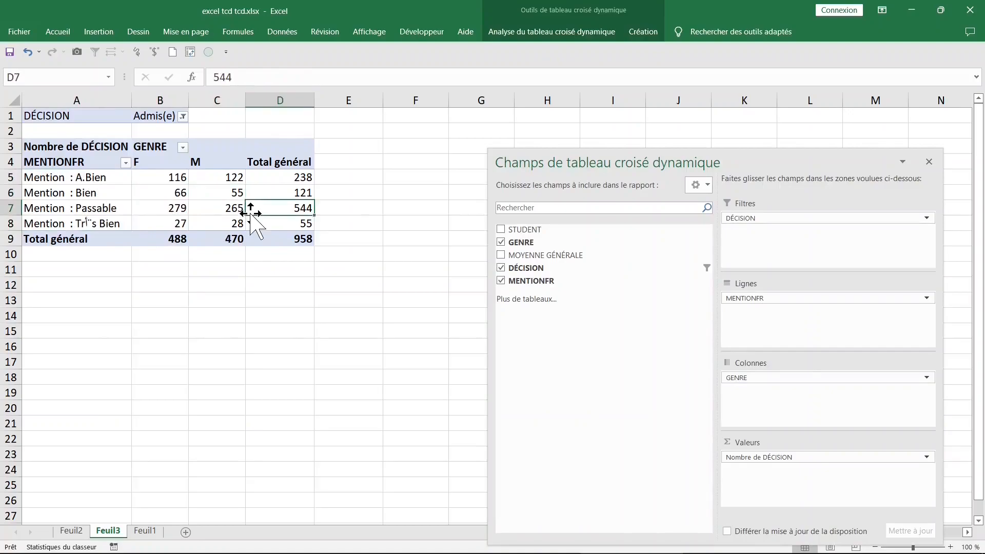
Extract the records behind the total A.Bien count to a new sheet, check its last row, and return to Feuil3.
{"action": "double_click", "coordinate": [272, 177]}
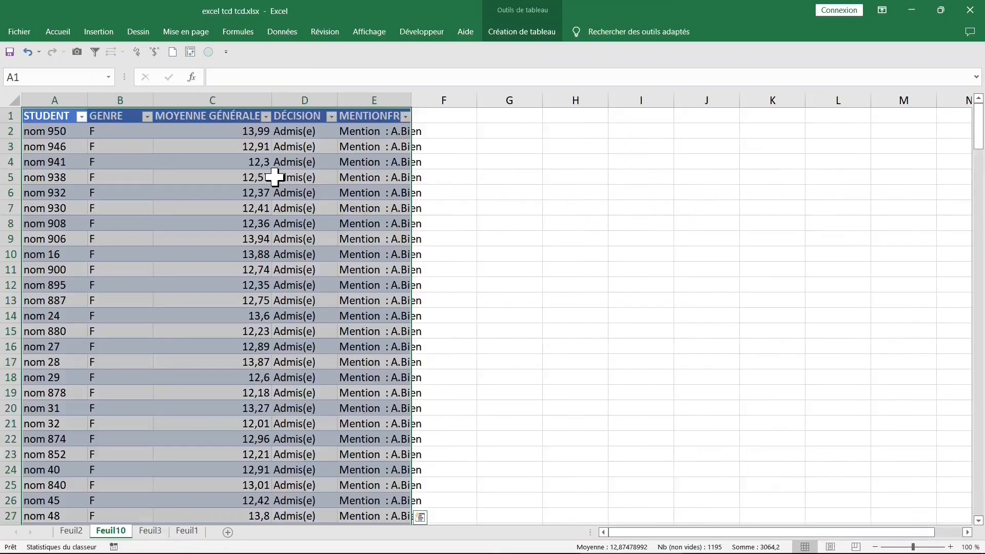
{"action": "left_click", "coordinate": [122, 239]}
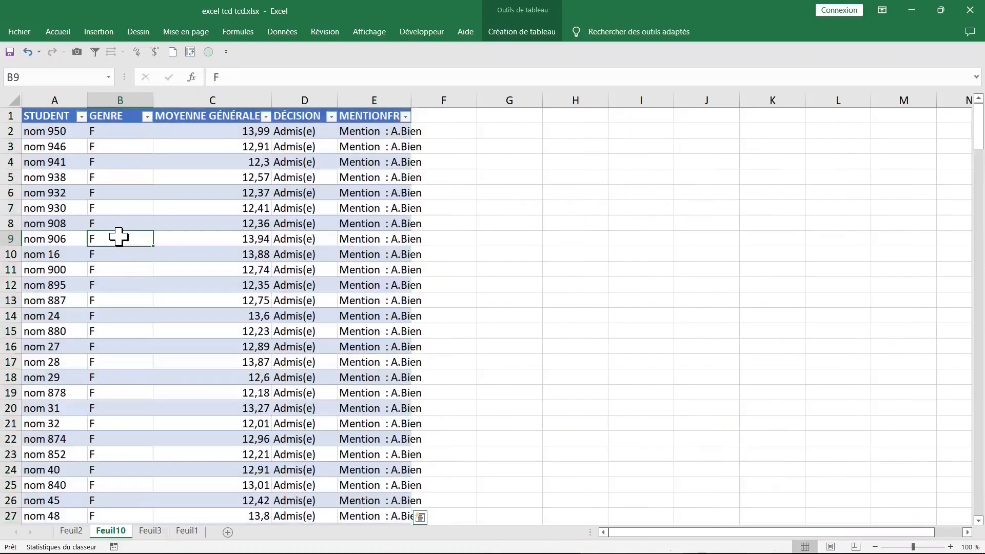
{"action": "key", "text": "ctrl+Down"}
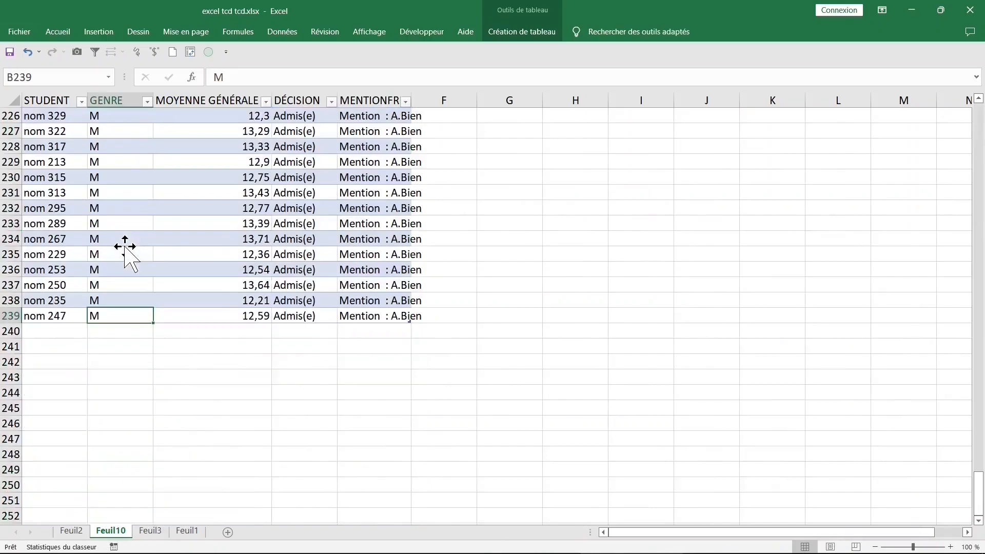
{"action": "left_click", "coordinate": [155, 532]}
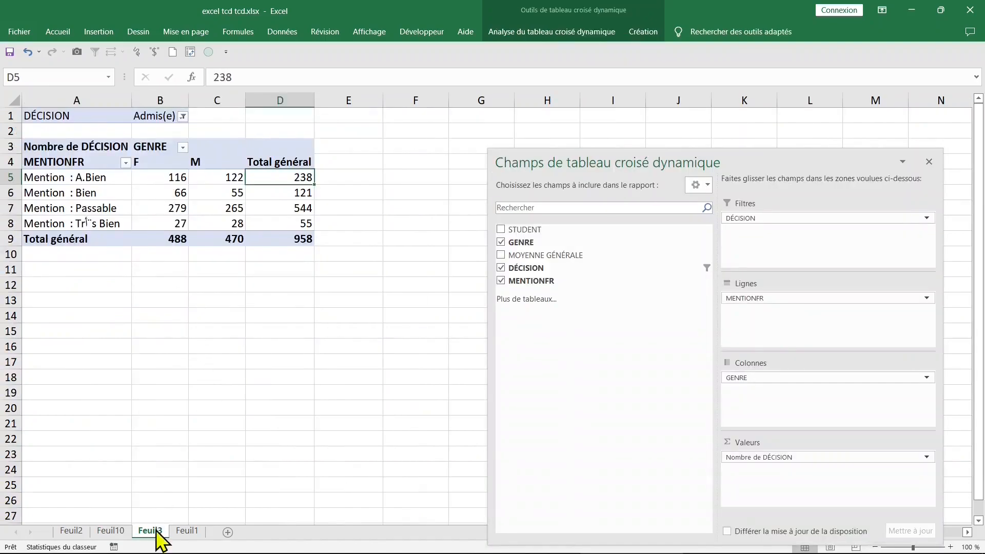
Show the DÉCISION count values as percentages of the column total, and close the field list.
{"action": "right_click", "coordinate": [147, 181]}
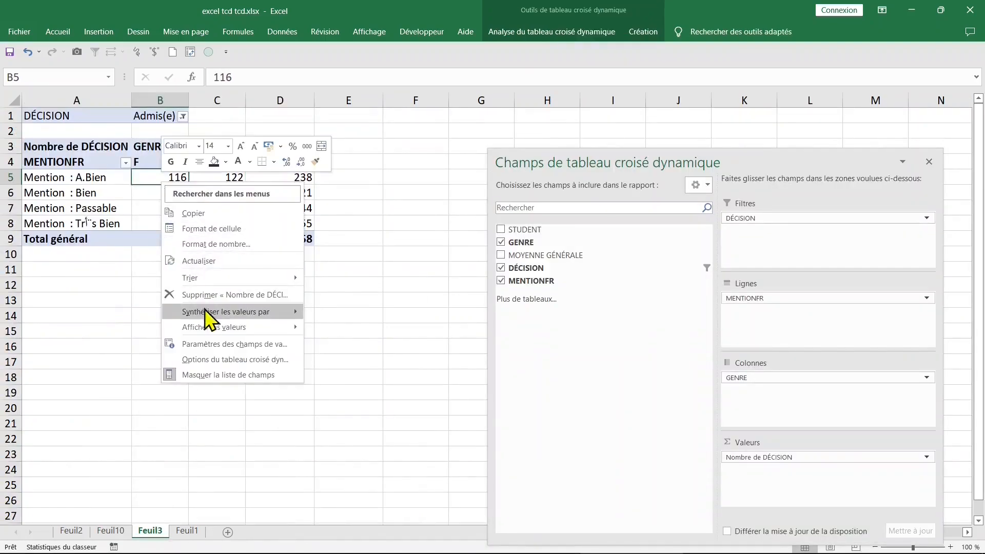
{"action": "mouse_move", "coordinate": [215, 326]}
{"action": "left_click", "coordinate": [390, 349]}
{"action": "left_click", "coordinate": [929, 161]}
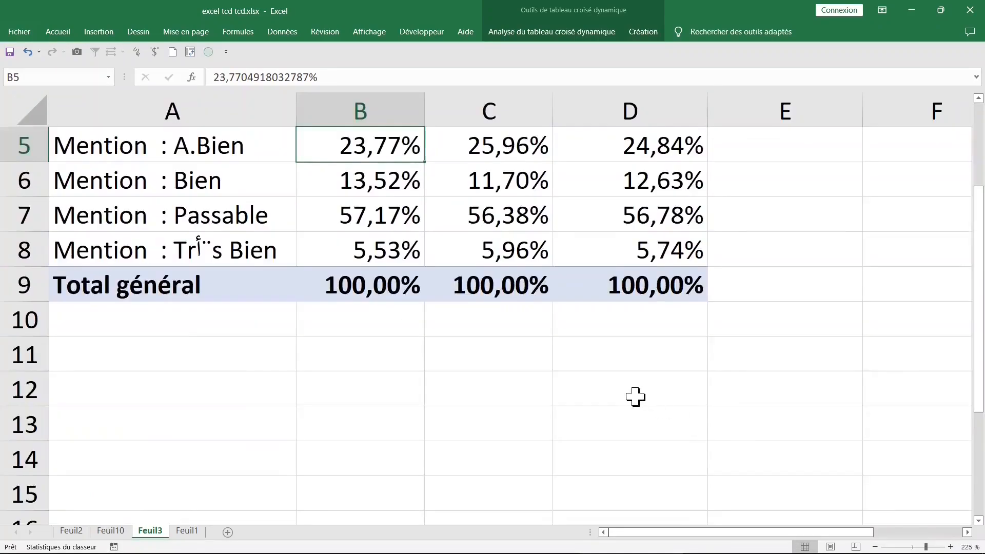
{"action": "scroll", "coordinate": [635, 396], "scroll_direction": "up", "scroll_amount": 2}
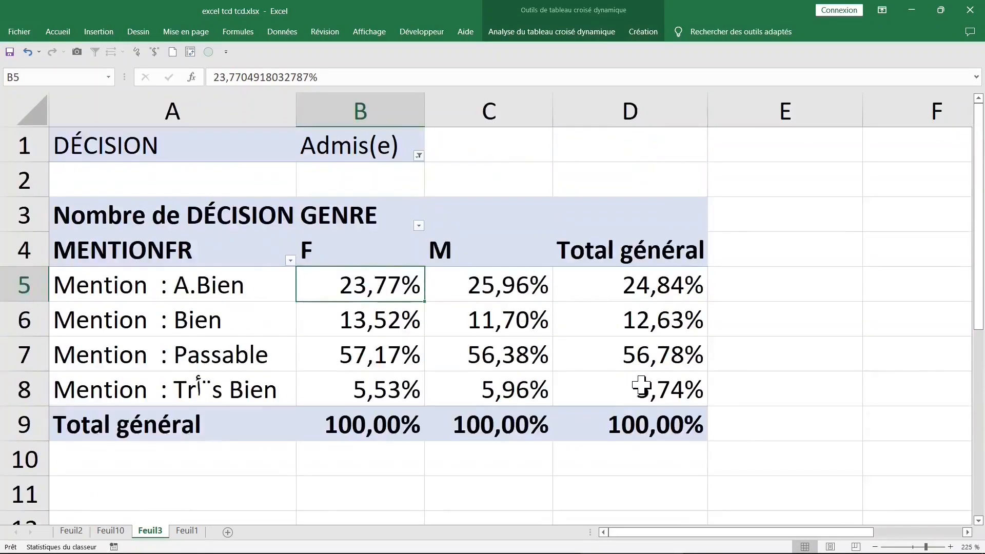
Change the pivot table's DÉCISION filter to Non Admis(e).
{"action": "left_click", "coordinate": [354, 110]}
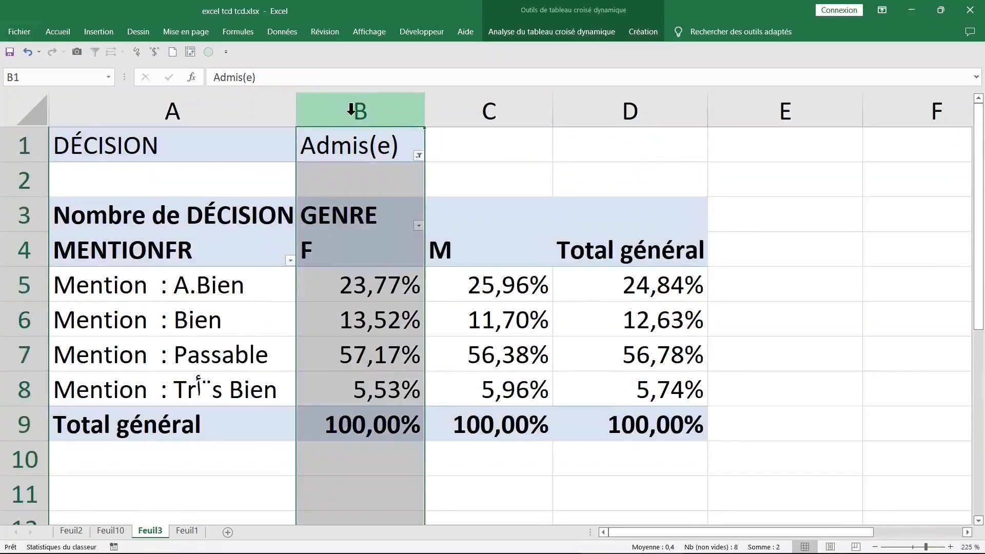
{"action": "left_click", "coordinate": [347, 147]}
{"action": "left_click", "coordinate": [418, 155]}
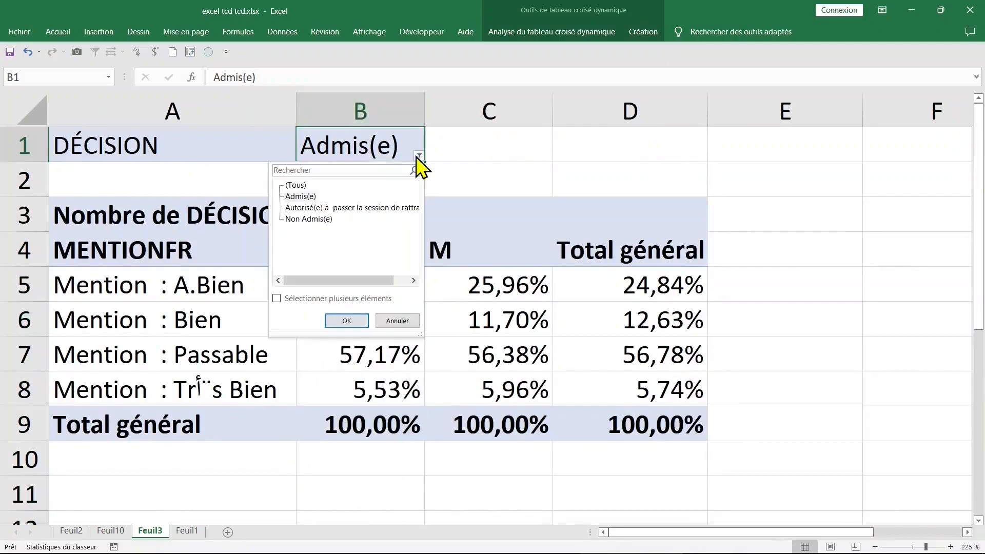
{"action": "left_click", "coordinate": [310, 219]}
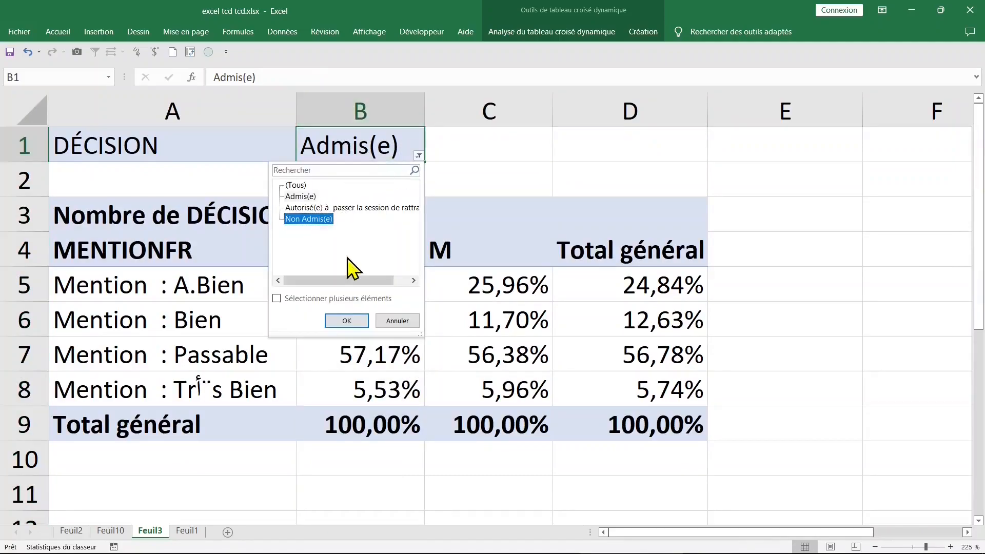
{"action": "left_click", "coordinate": [347, 321]}
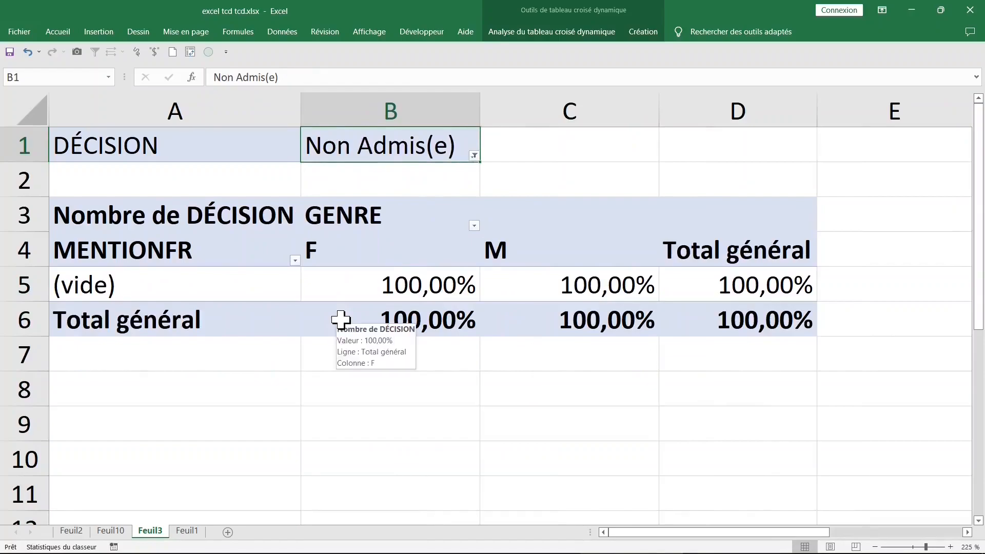
Change the pivot table's DÉCISION filter to Admis(e) and look over the mention rows.
{"action": "left_click", "coordinate": [474, 156]}
{"action": "left_click", "coordinate": [350, 196]}
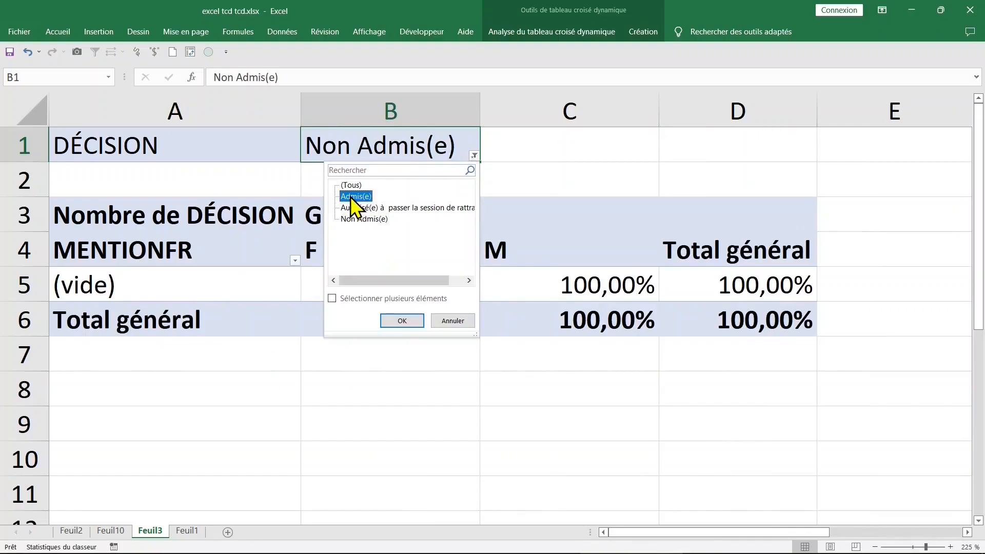
{"action": "left_click", "coordinate": [404, 321]}
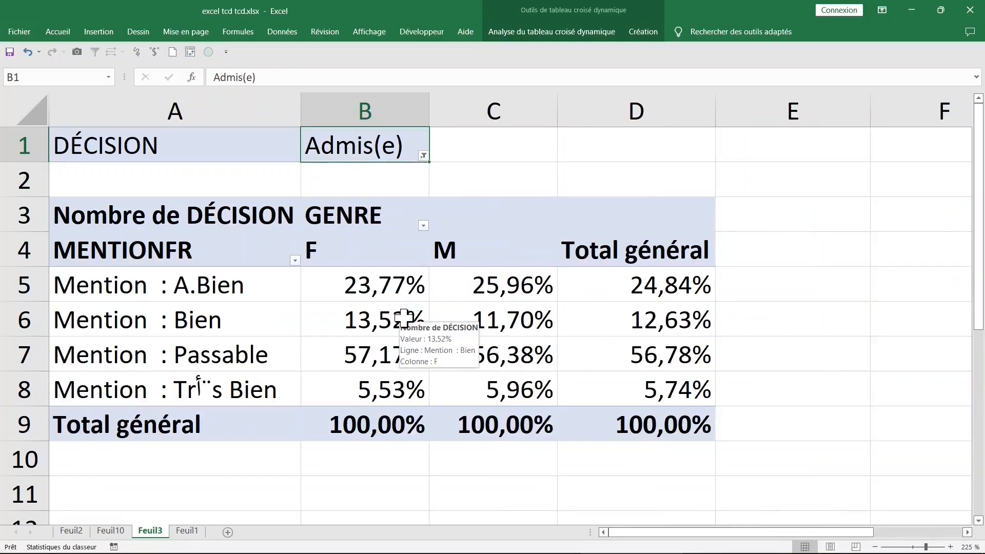
{"action": "left_click", "coordinate": [294, 282]}
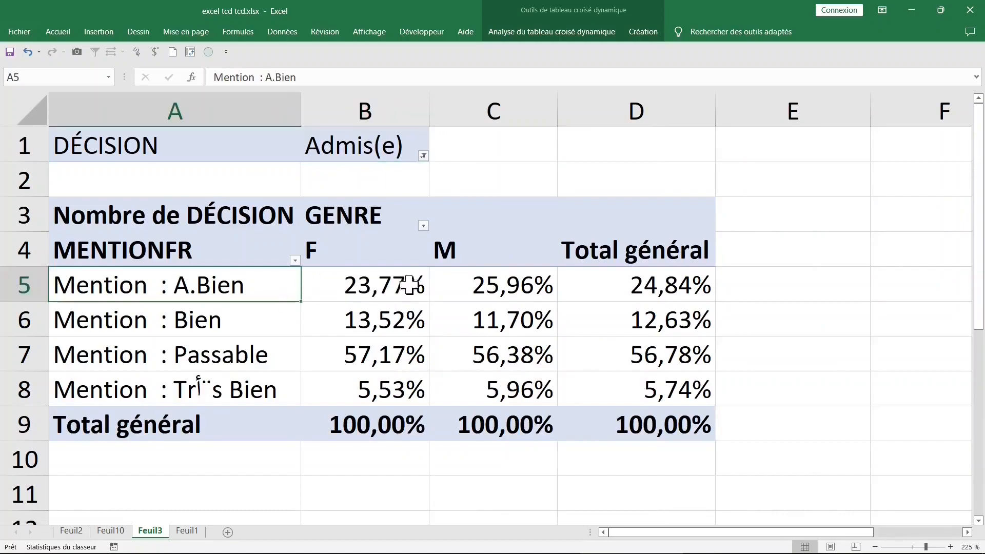
{"action": "left_click", "coordinate": [250, 331]}
{"action": "left_click", "coordinate": [269, 352]}
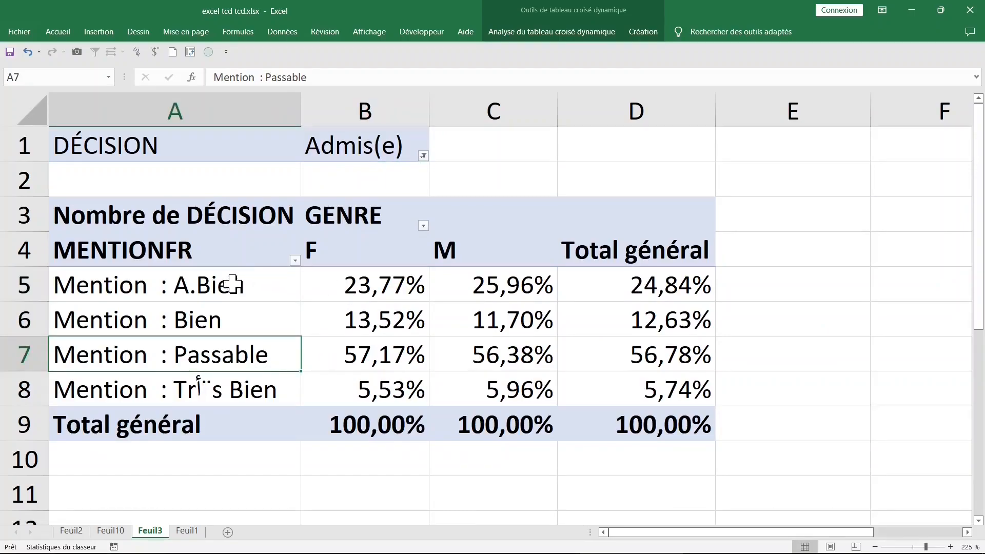
Show the field list and remove GENRE, MENTIONFR and DÉCISION from every area to empty the pivot table.
{"action": "left_click", "coordinate": [363, 283]}
{"action": "right_click", "coordinate": [365, 288]}
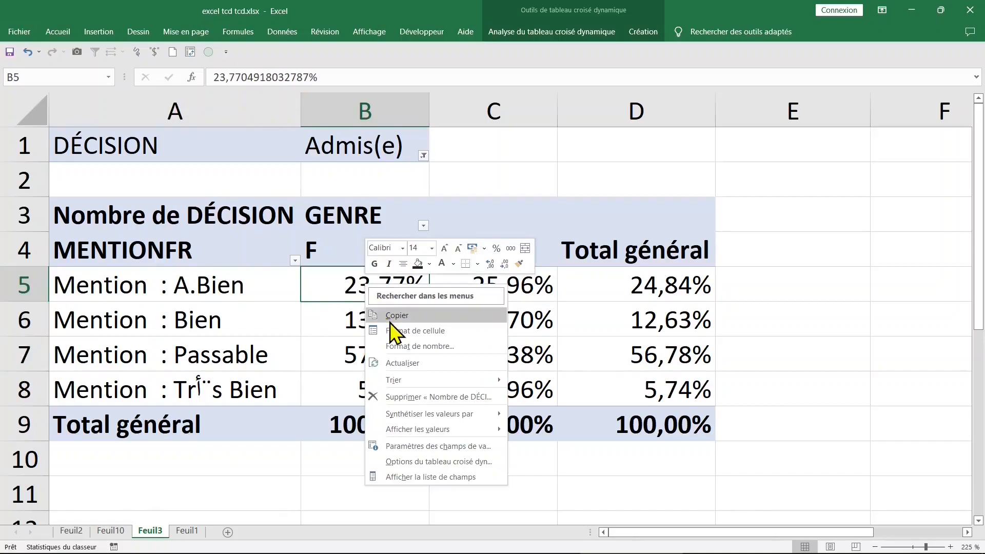
{"action": "left_click", "coordinate": [458, 477]}
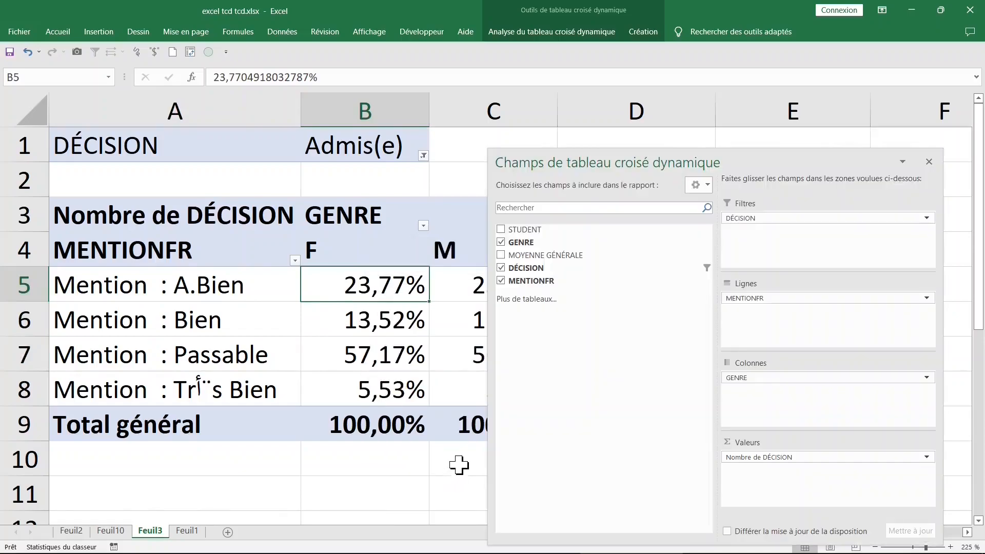
{"action": "left_click_drag", "start_coordinate": [760, 380], "coordinate": [591, 374]}
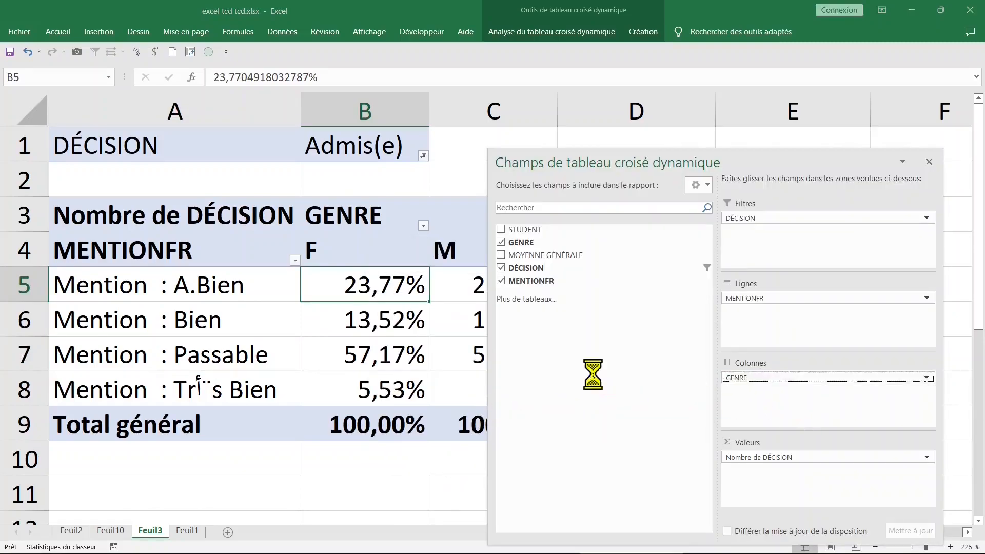
{"action": "left_click_drag", "start_coordinate": [752, 301], "coordinate": [627, 336]}
{"action": "left_click_drag", "start_coordinate": [741, 219], "coordinate": [549, 303]}
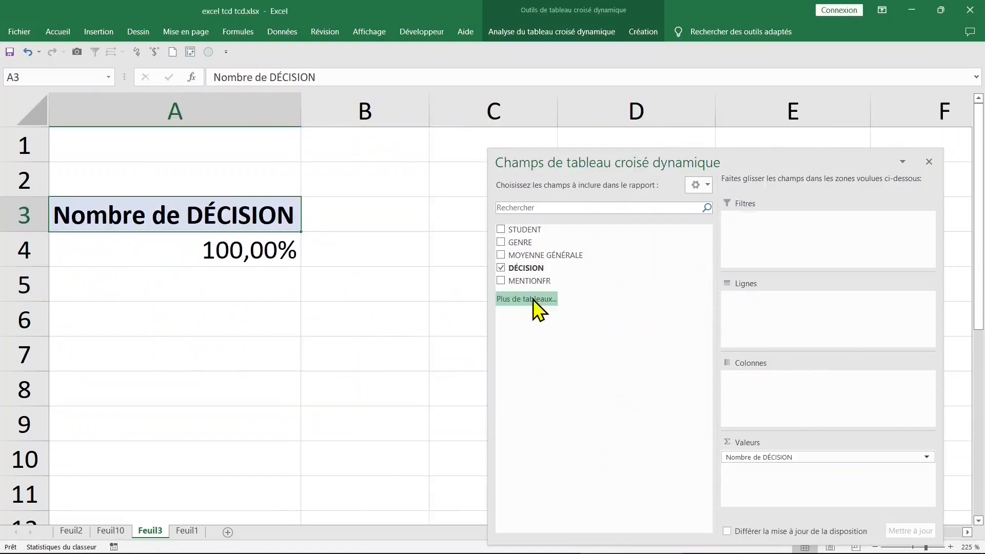
{"action": "left_click", "coordinate": [502, 269]}
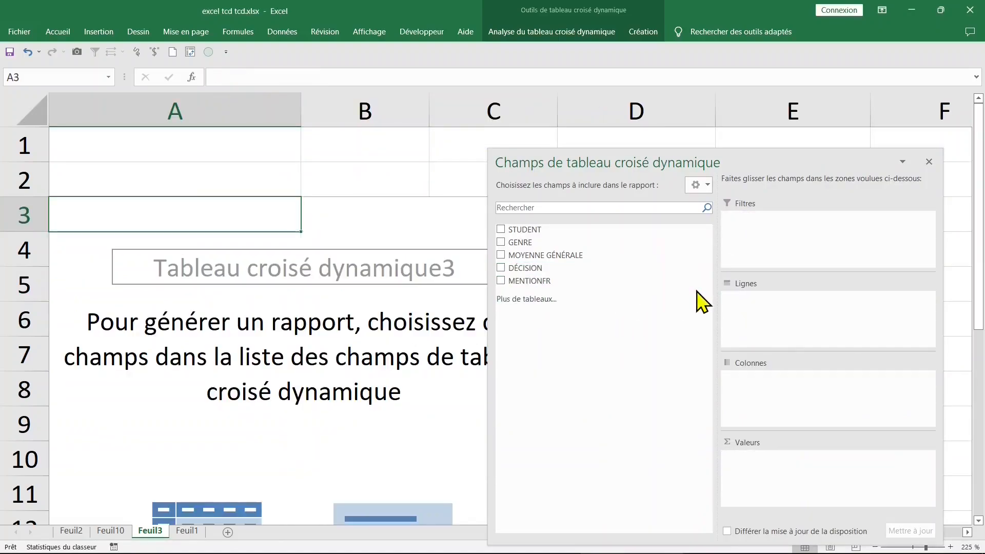
Place MOYENNE GÉNÉRALE in the rows, GENRE in the columns, and the count of GENRE in the values.
{"action": "left_click_drag", "start_coordinate": [562, 257], "coordinate": [754, 324]}
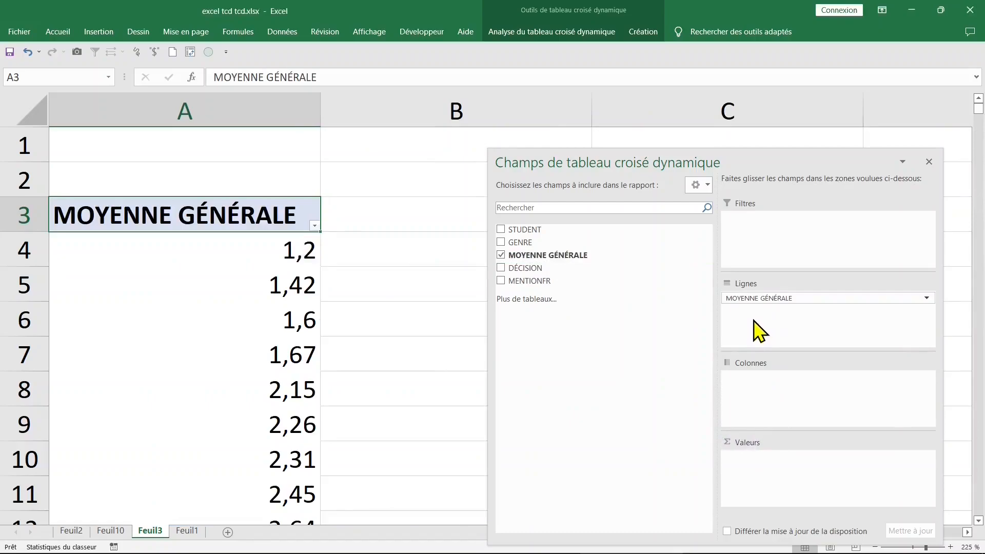
{"action": "left_click_drag", "start_coordinate": [547, 245], "coordinate": [745, 376]}
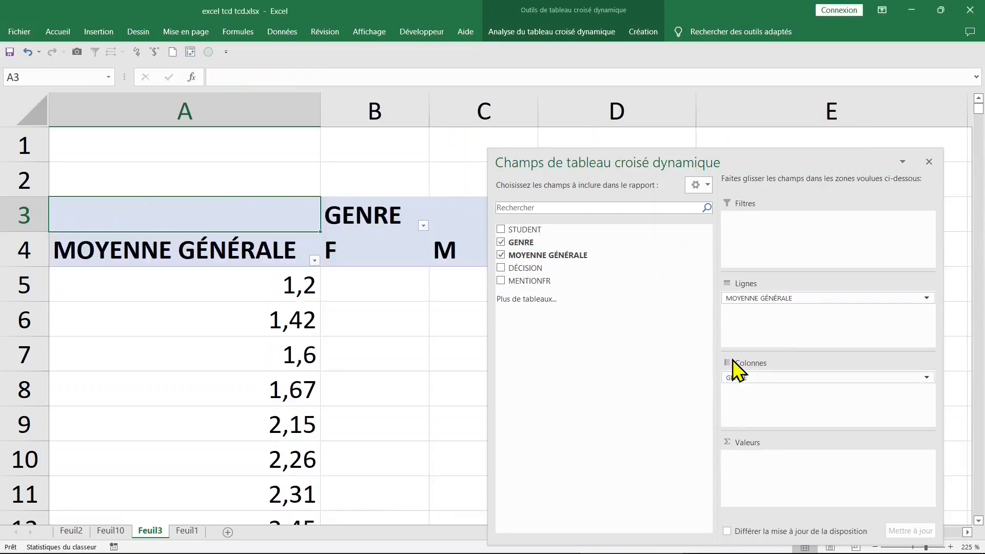
{"action": "left_click_drag", "start_coordinate": [535, 245], "coordinate": [758, 462]}
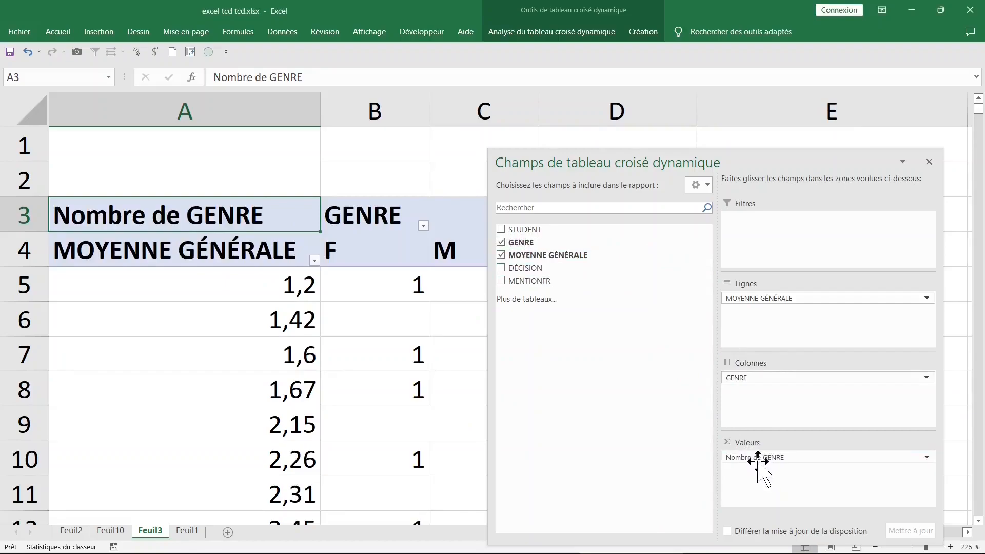
{"action": "left_click", "coordinate": [424, 173]}
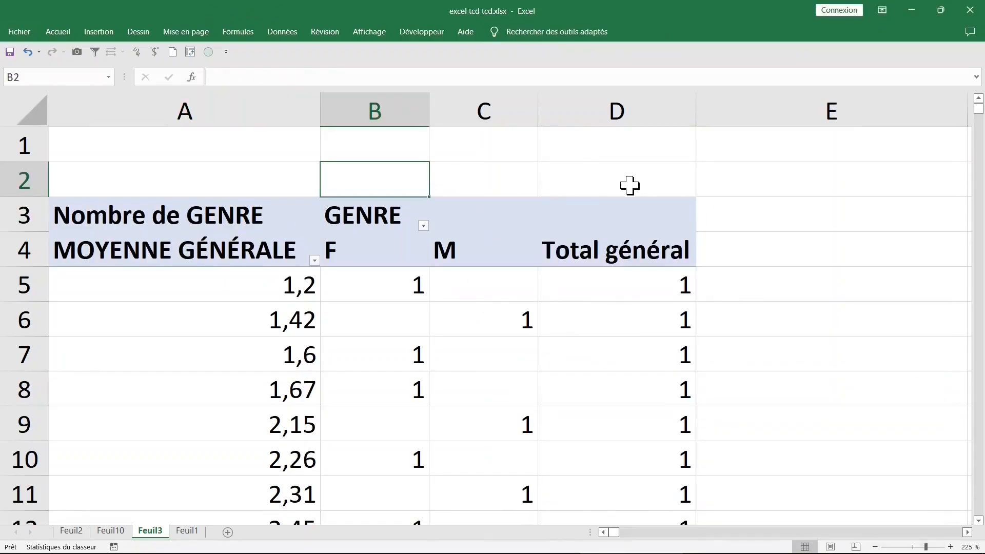
{"action": "left_click_drag", "start_coordinate": [926, 547], "coordinate": [913, 547]}
{"action": "left_click", "coordinate": [105, 245]}
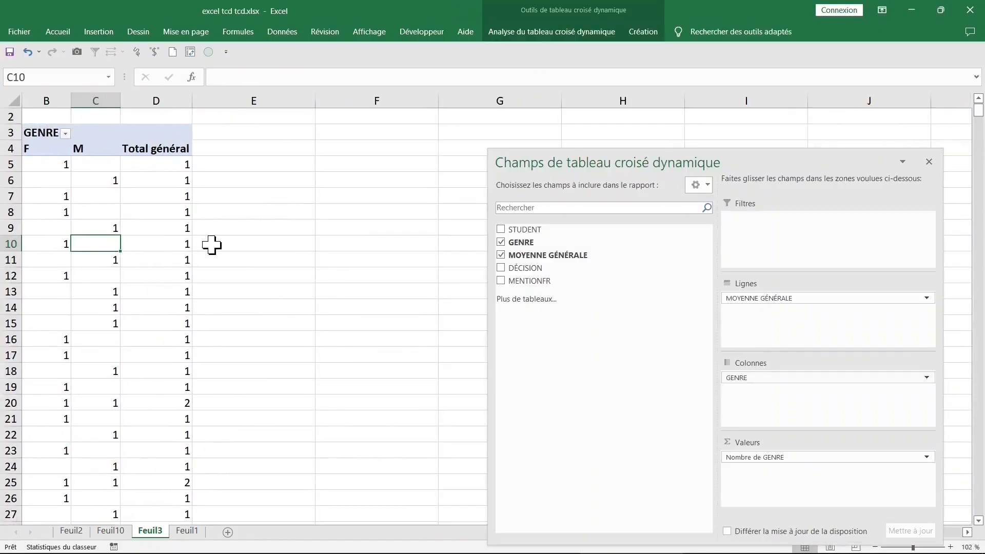
{"action": "key", "text": "Left"}
{"action": "key", "text": "Left"}
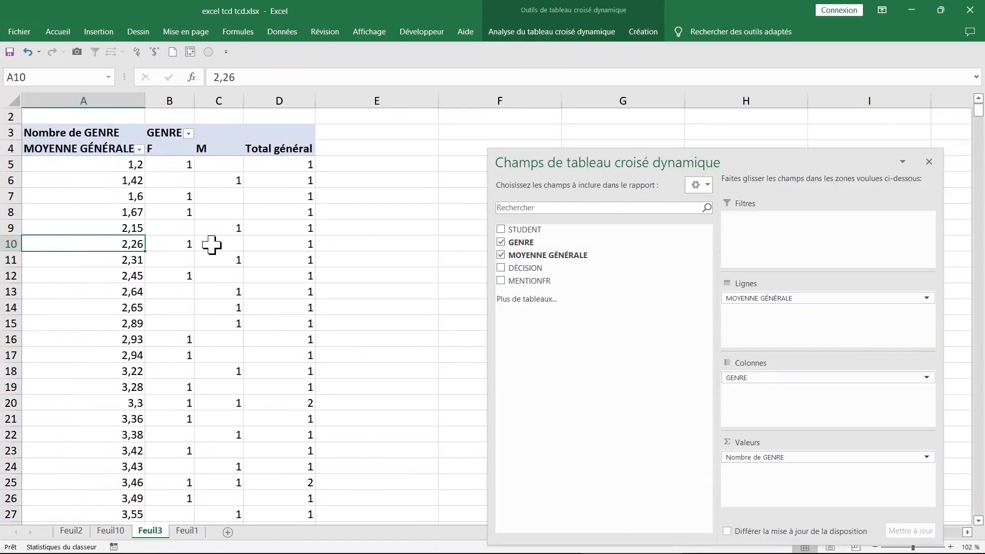
{"action": "left_click", "coordinate": [129, 195]}
{"action": "right_click", "coordinate": [117, 201]}
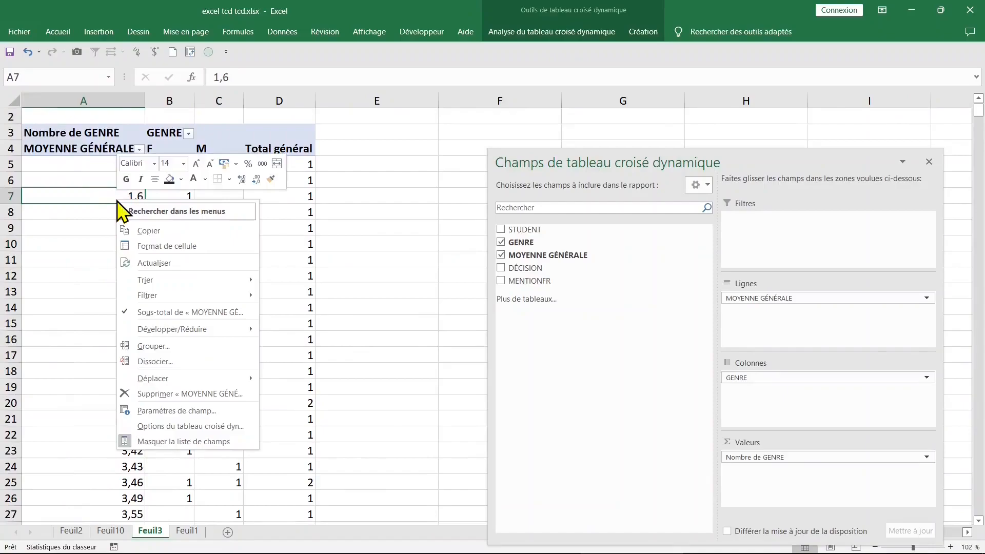
{"action": "left_click", "coordinate": [154, 346]}
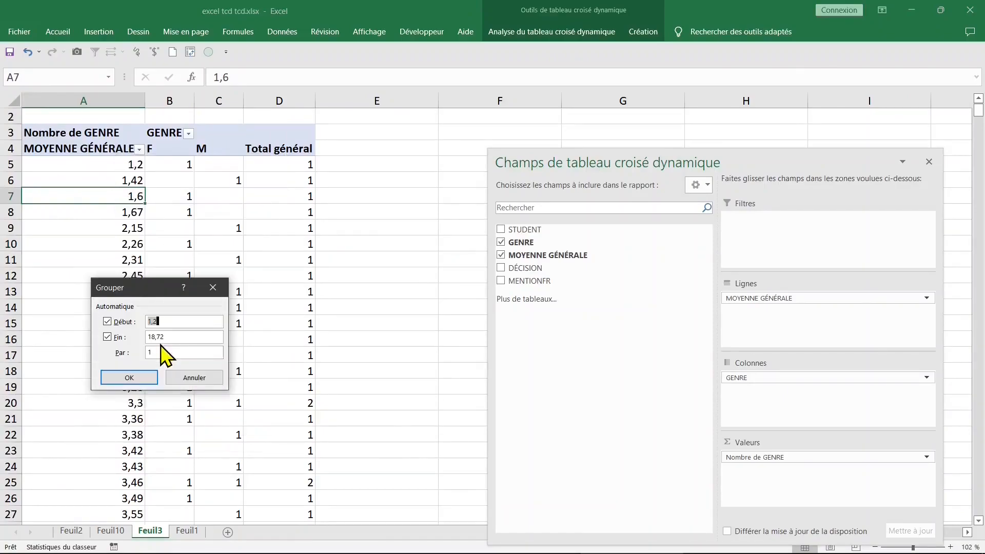
{"action": "left_click_drag", "start_coordinate": [152, 288], "coordinate": [317, 219]}
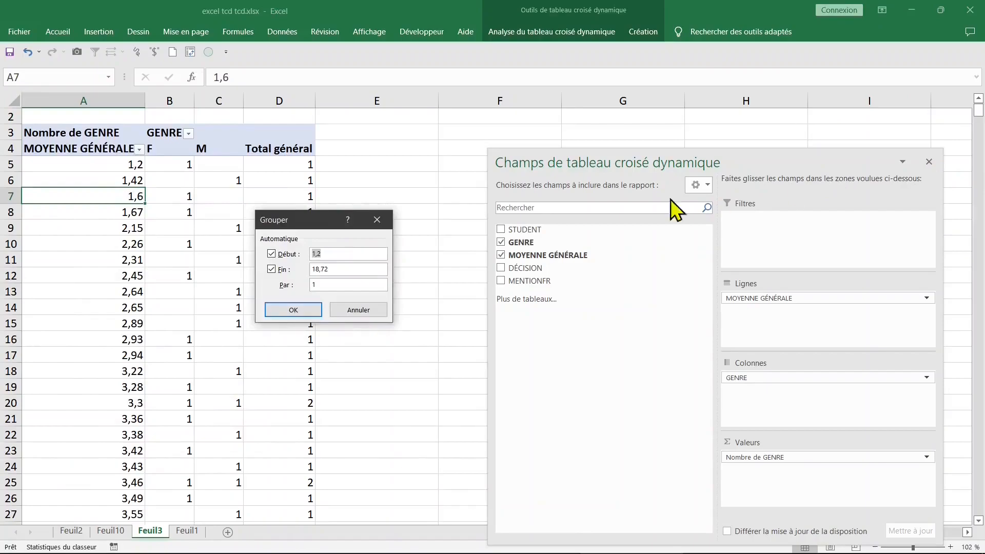
{"action": "left_click", "coordinate": [377, 221]}
Close the field list and group the MOYENNE GÉNÉRALE rows into intervals of 4, keeping the automatic start and end.
{"action": "left_click", "coordinate": [929, 162]}
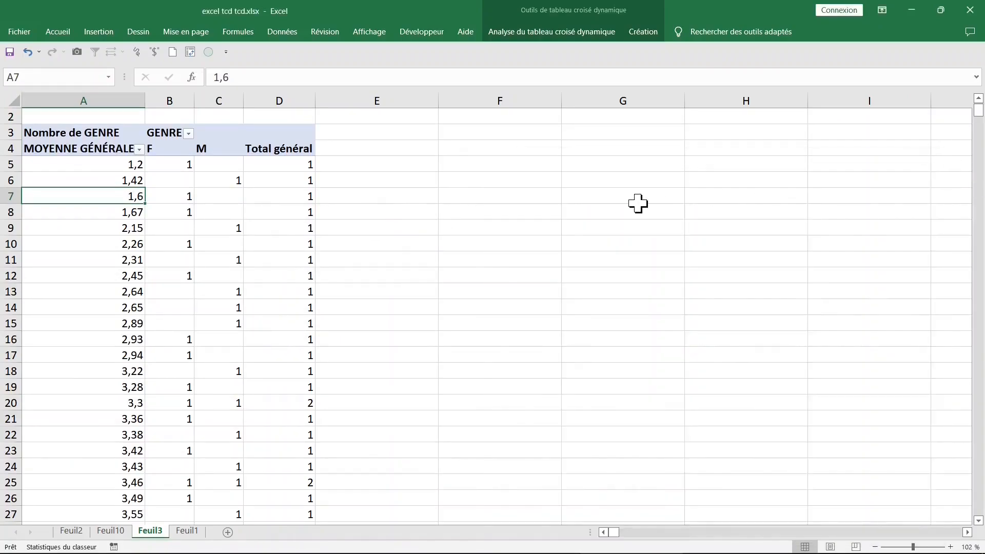
{"action": "left_click", "coordinate": [121, 179]}
{"action": "left_click", "coordinate": [118, 165]}
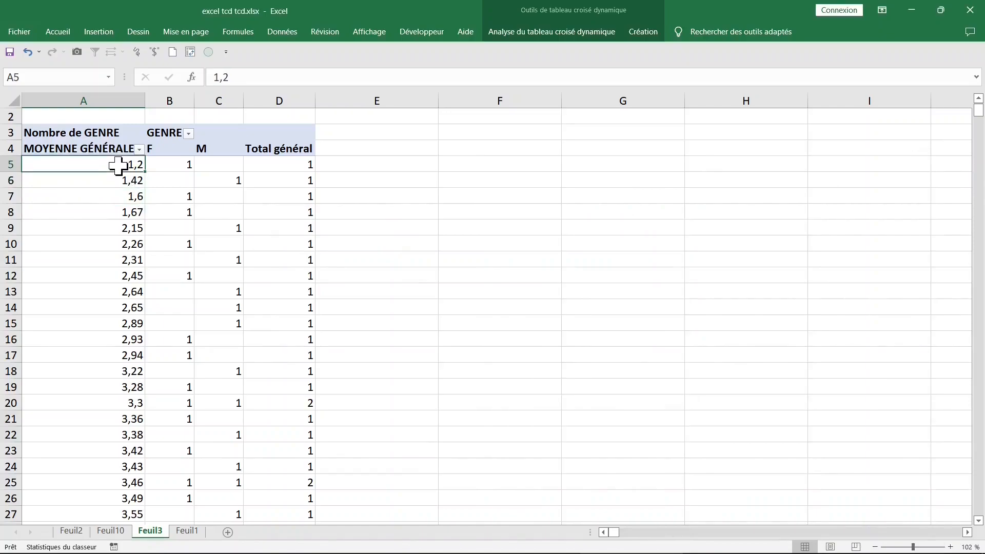
{"action": "left_click", "coordinate": [101, 180]}
{"action": "right_click", "coordinate": [102, 182]}
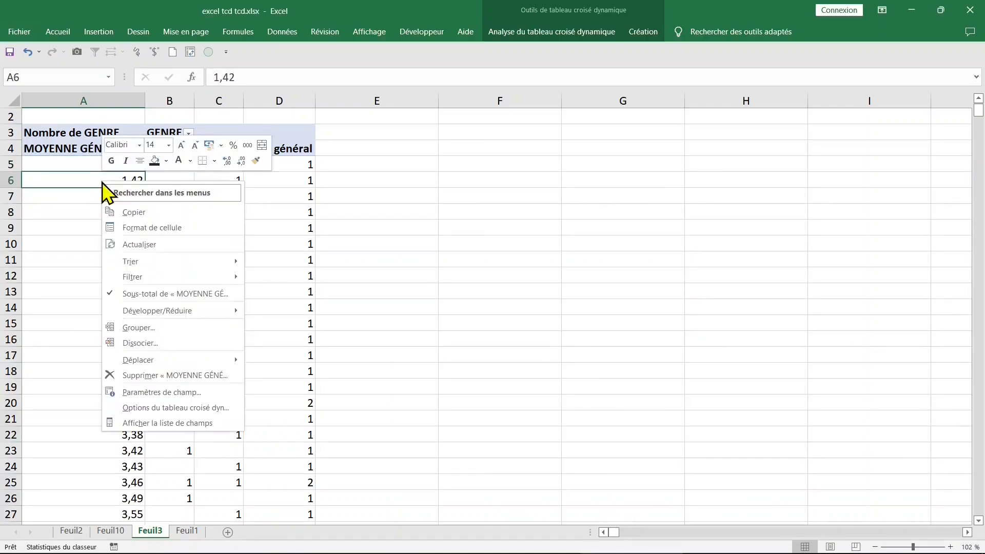
{"action": "left_click", "coordinate": [157, 327]}
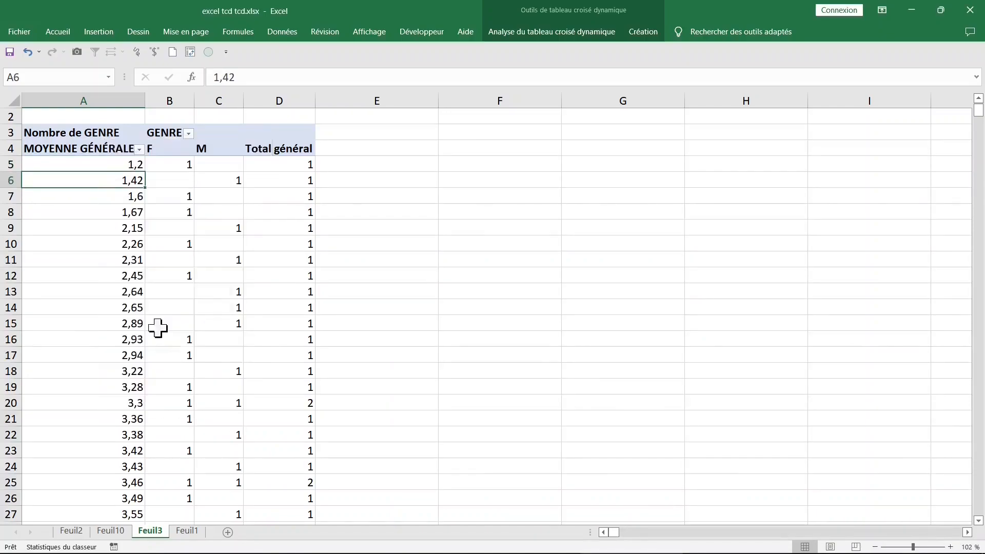
{"action": "left_click", "coordinate": [183, 306]}
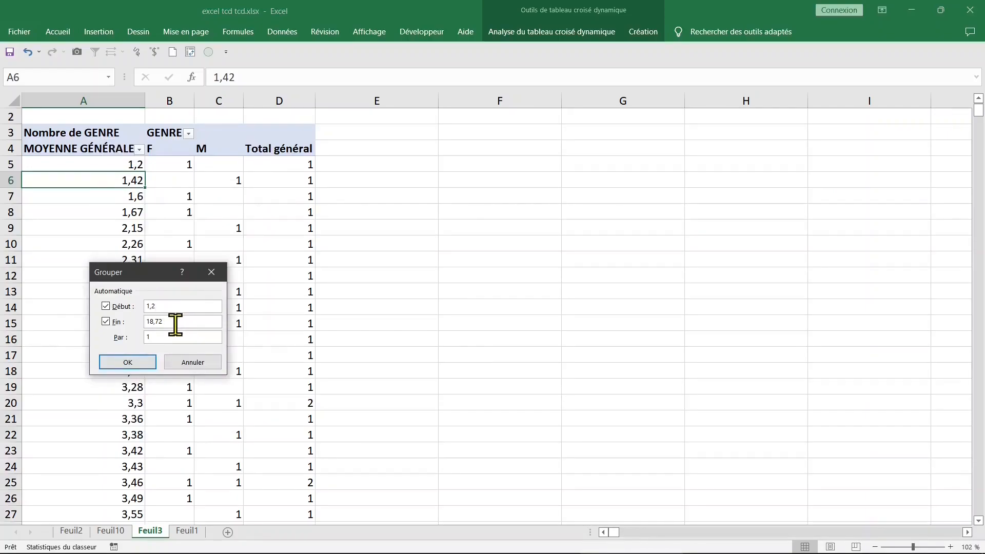
{"action": "left_click_drag", "start_coordinate": [161, 337], "coordinate": [136, 337]}
{"action": "left_click", "coordinate": [130, 363]}
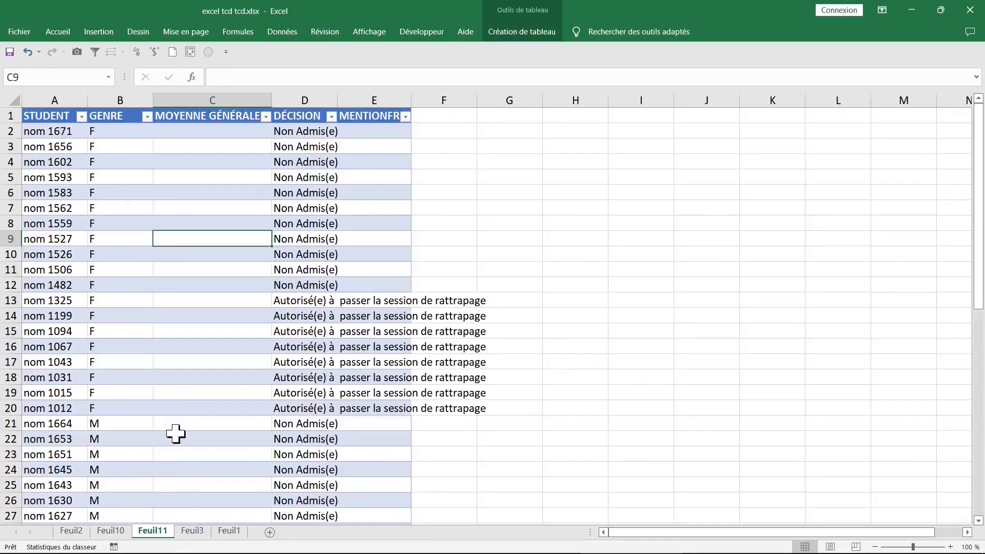
Return to Feuil3 and extract the records behind the total count of the 17,2-21,2 group to a new sheet.
{"action": "left_click", "coordinate": [193, 530]}
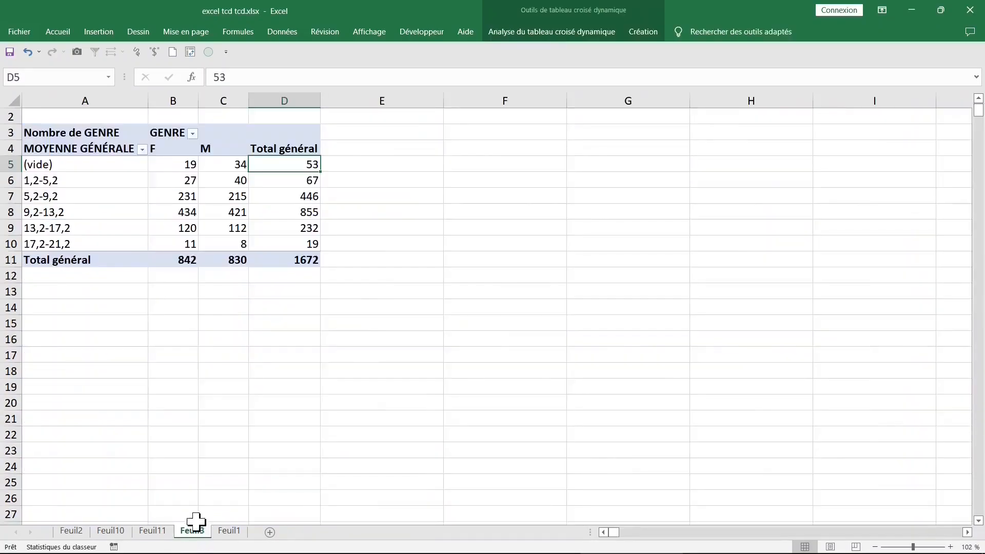
{"action": "left_click", "coordinate": [148, 201]}
{"action": "left_click", "coordinate": [286, 245]}
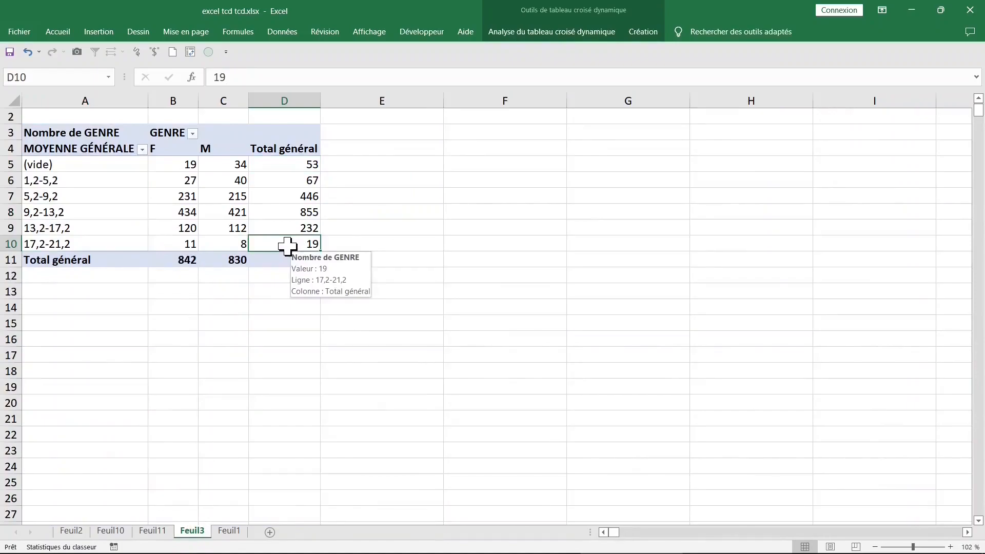
{"action": "double_click", "coordinate": [287, 245]}
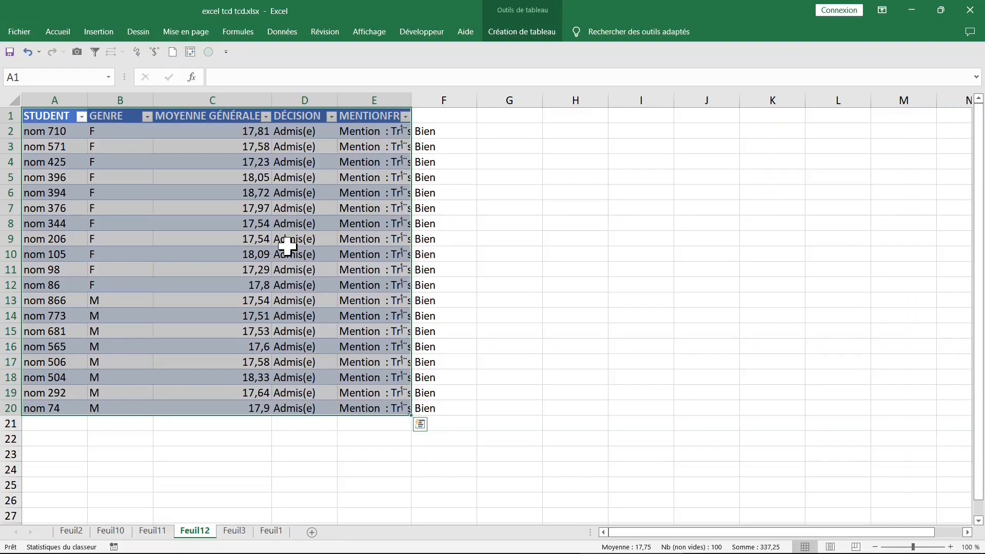
{"action": "left_click", "coordinate": [237, 238]}
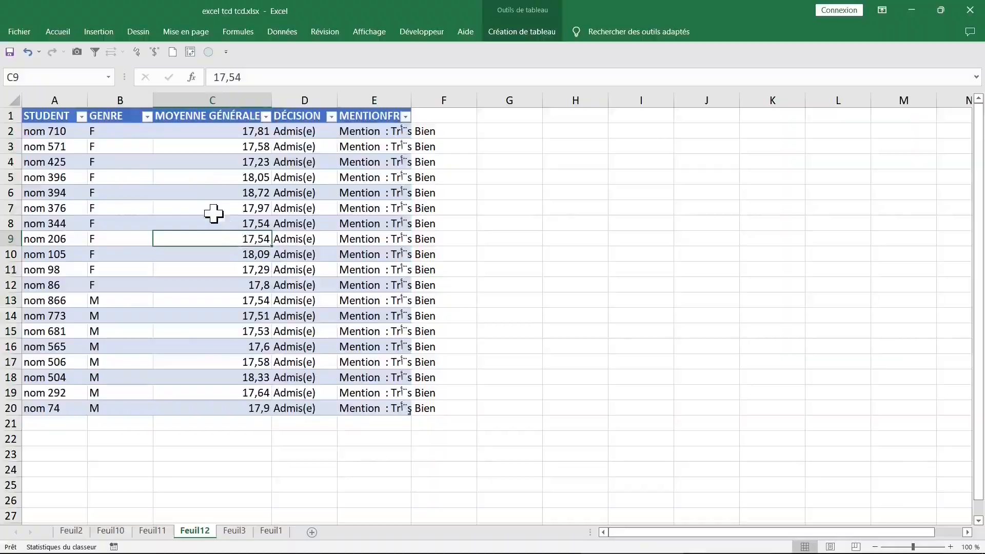